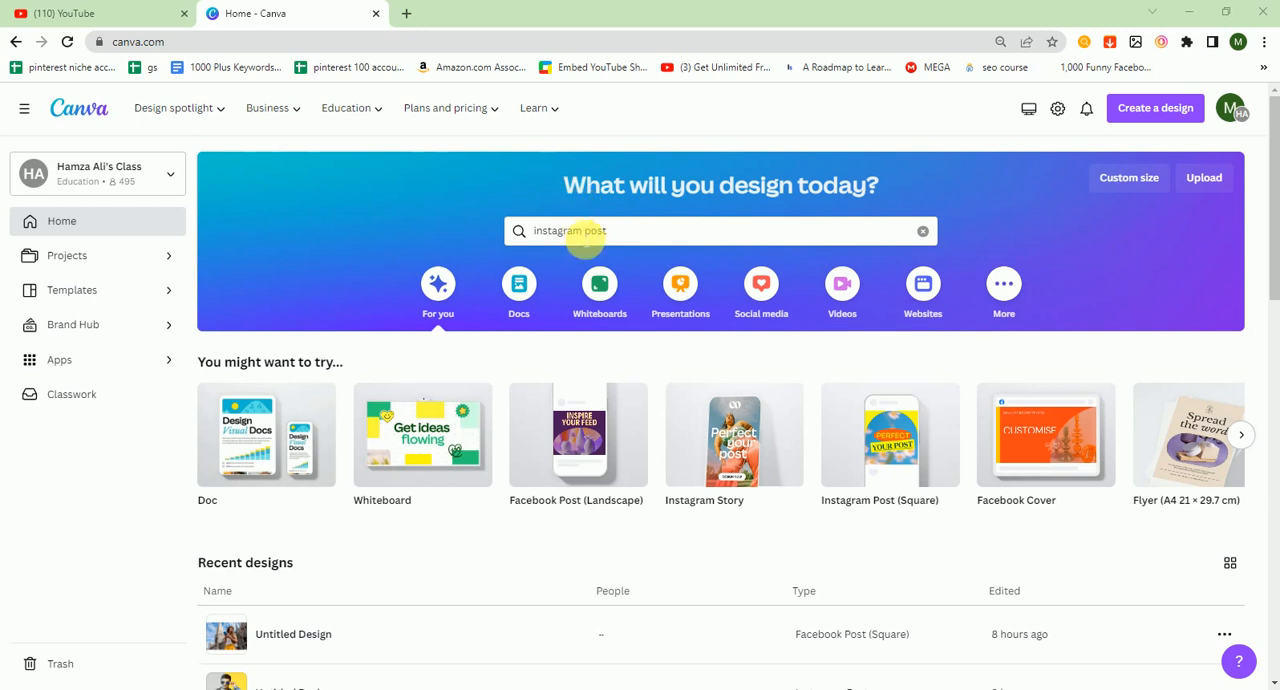
Step: Create a new blank Instagram Post (Square) design from the templates
{"action": "left_click", "coordinate": [584, 240]}
{"action": "double_click", "coordinate": [640, 242]}
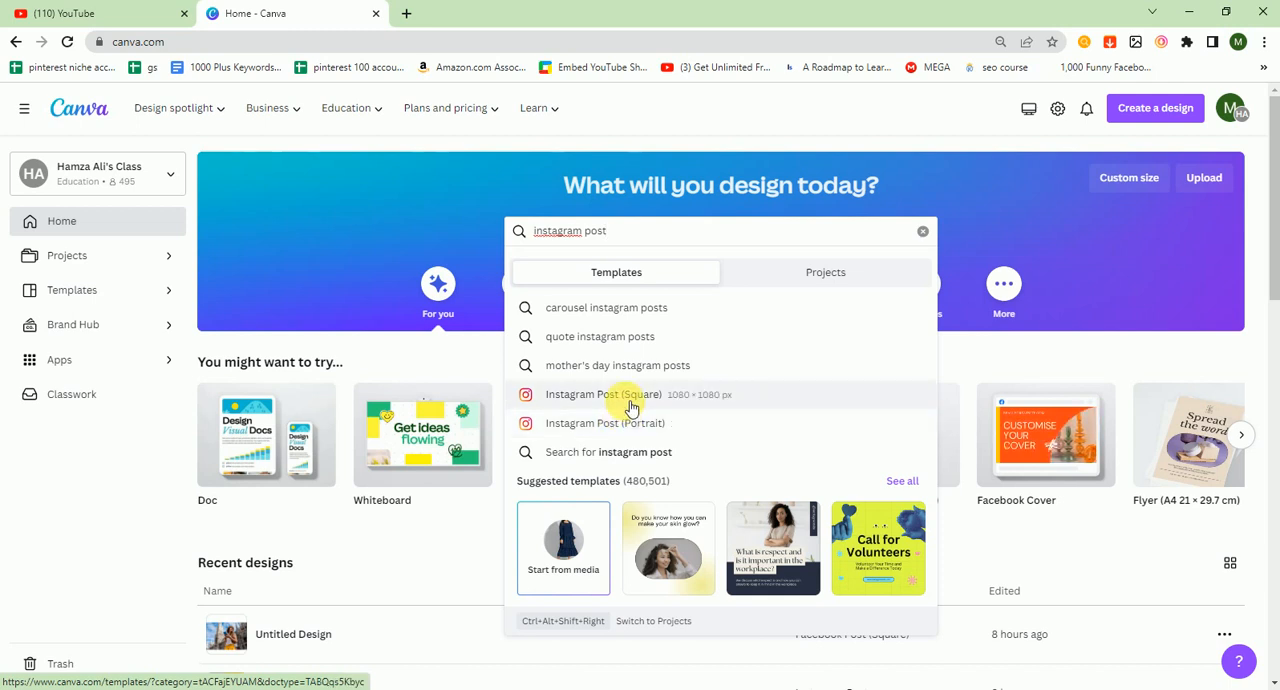
{"action": "left_click", "coordinate": [631, 405]}
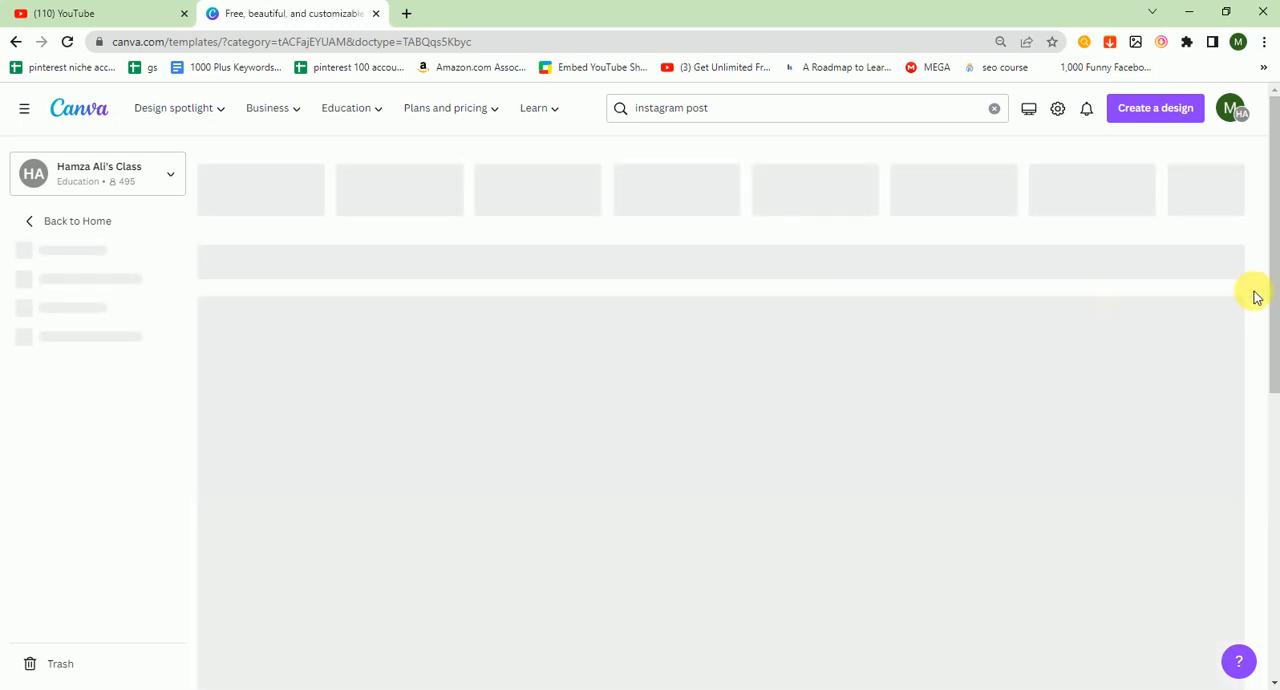
{"action": "scroll", "coordinate": [1262, 330], "scroll_direction": "down", "scroll_amount": 5}
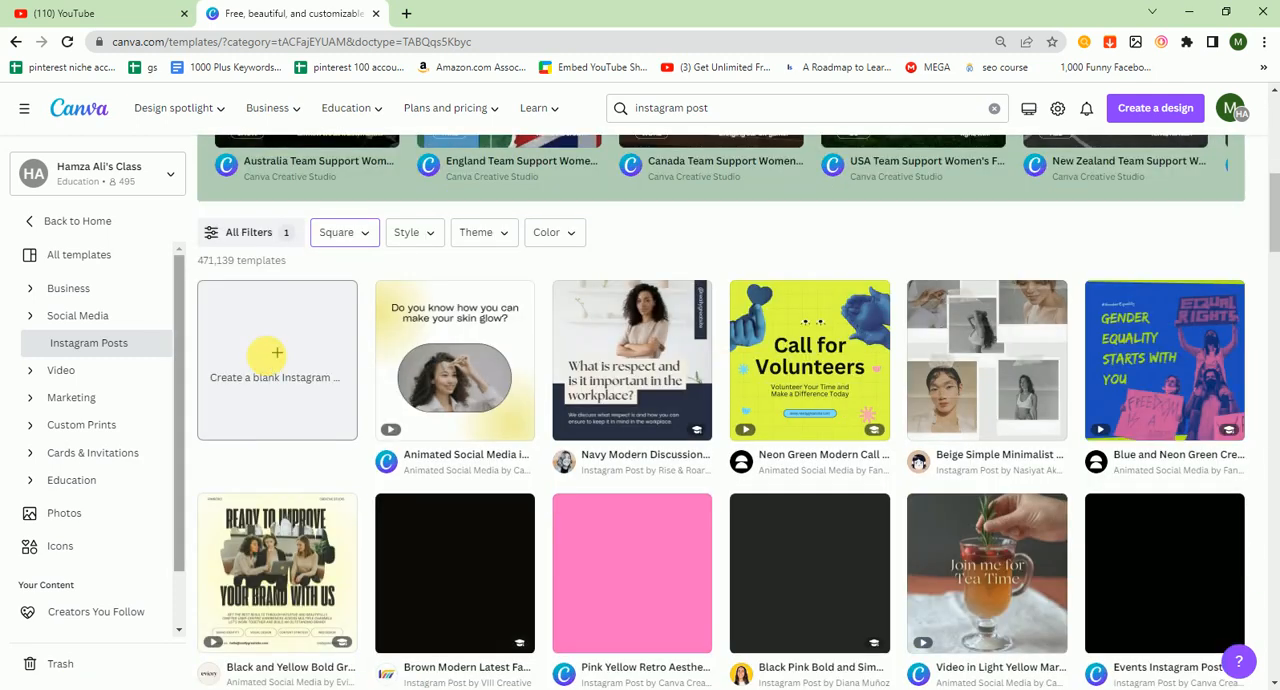
{"action": "left_click", "coordinate": [267, 360]}
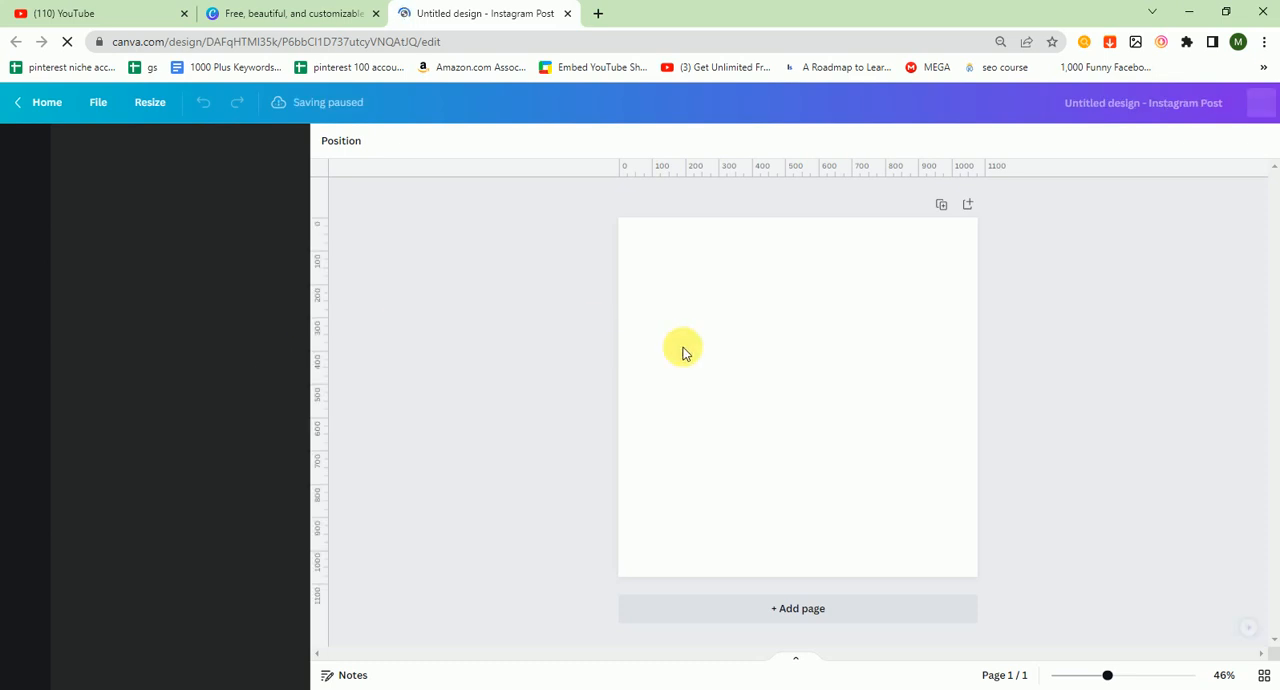
Step: Search photos for "travel" and add the photo of a man with outstretched arms before a snowy mountain
{"action": "left_click", "coordinate": [760, 390]}
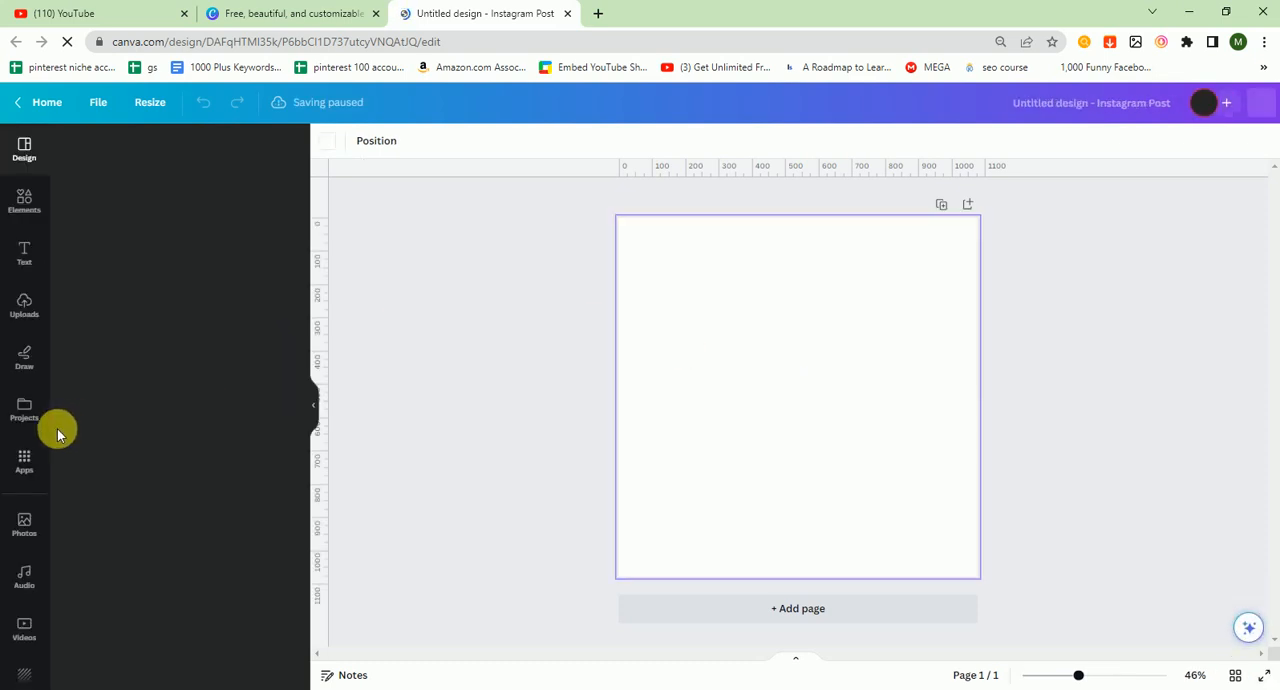
{"action": "left_click", "coordinate": [25, 522]}
{"action": "left_click", "coordinate": [140, 150]}
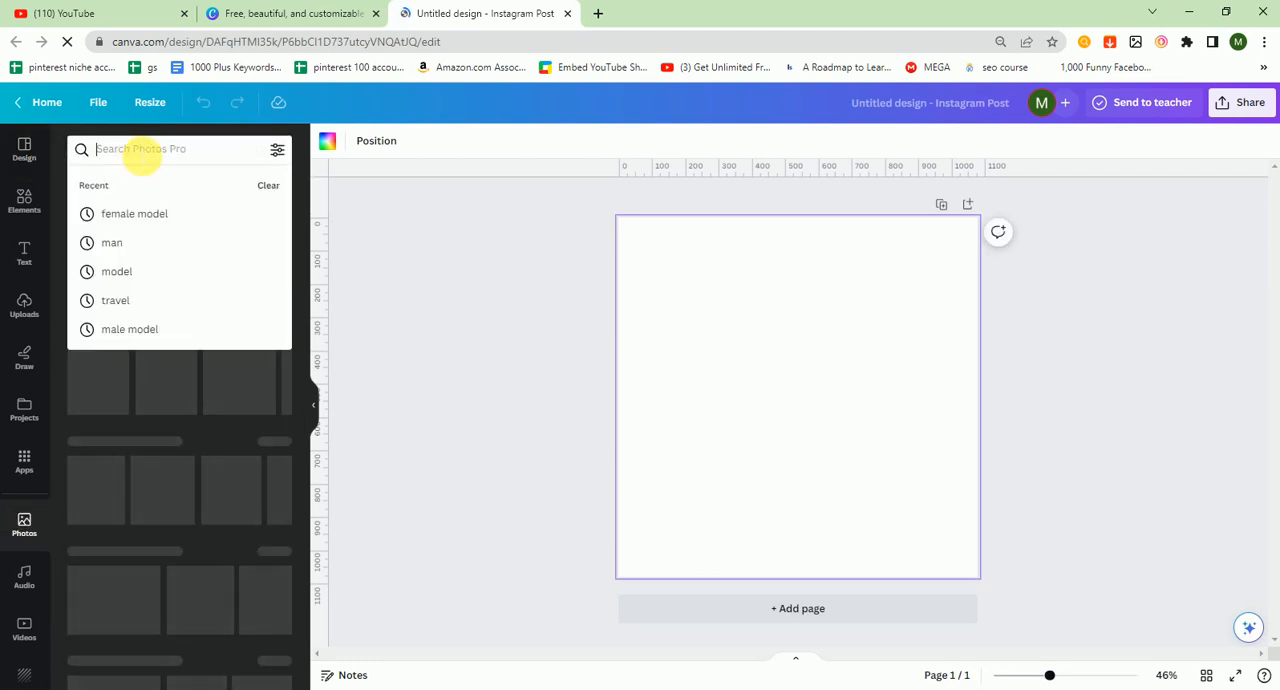
{"action": "type", "text": "travel"}
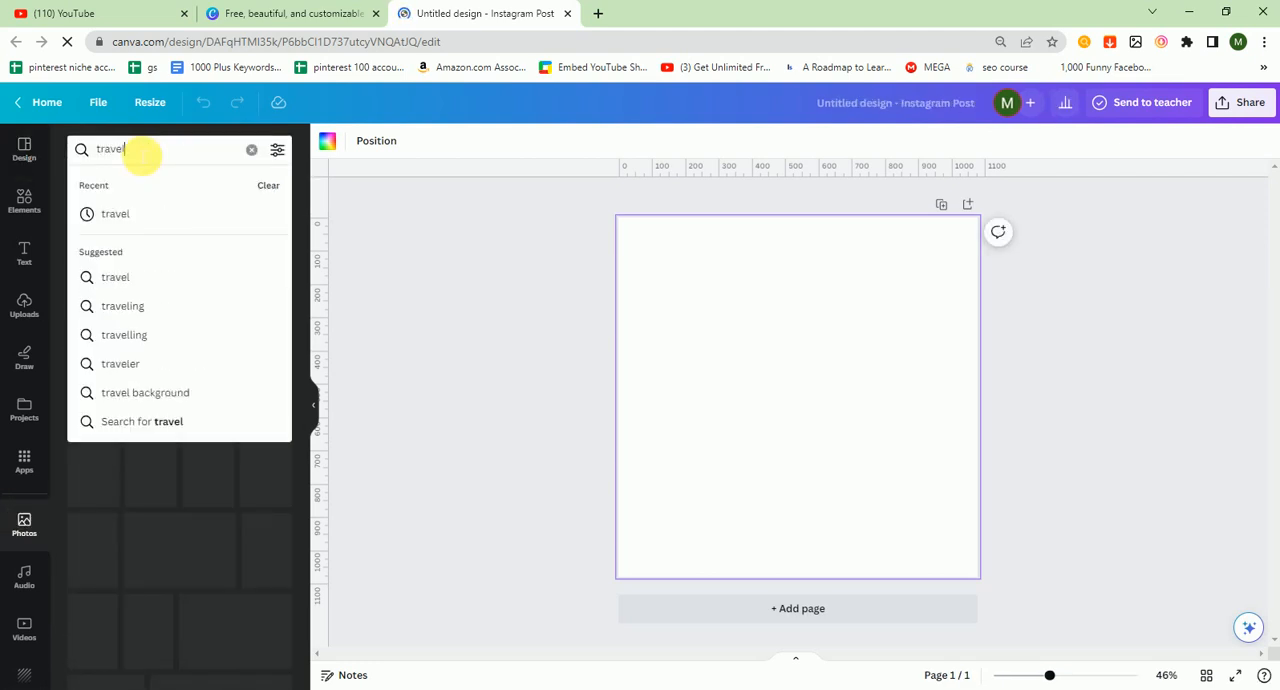
{"action": "key", "text": "Return"}
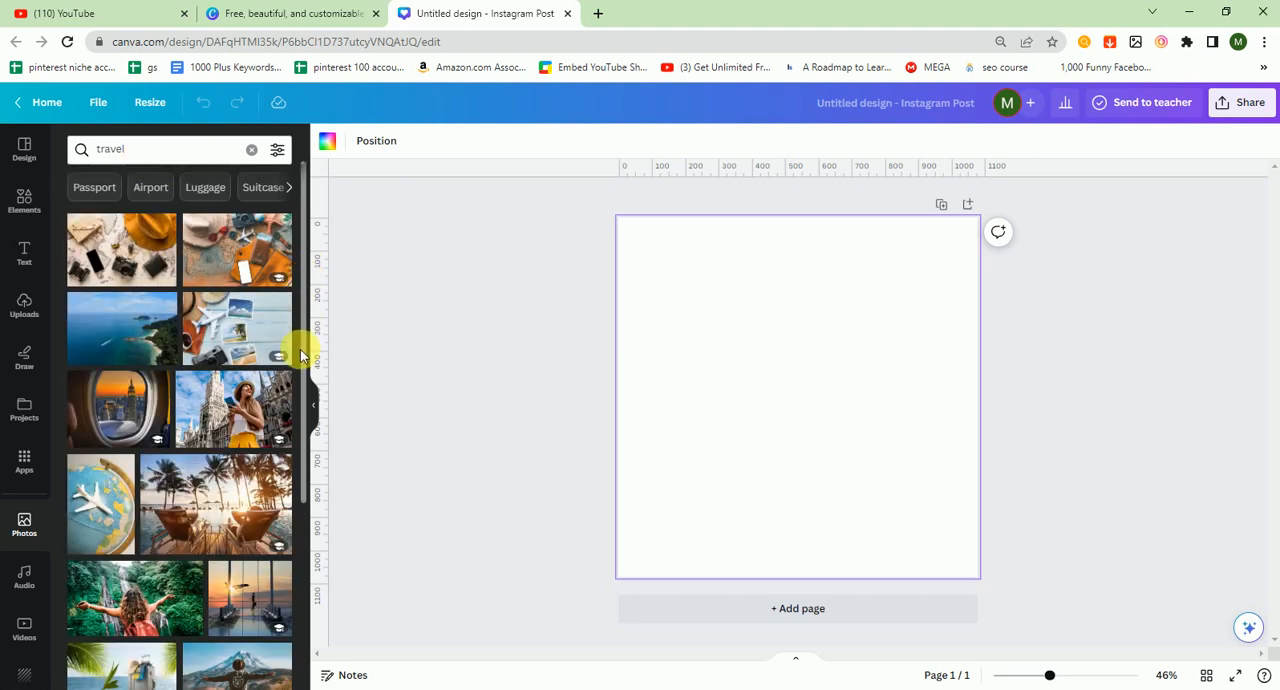
{"action": "left_click_drag", "start_coordinate": [303, 349], "coordinate": [303, 529]}
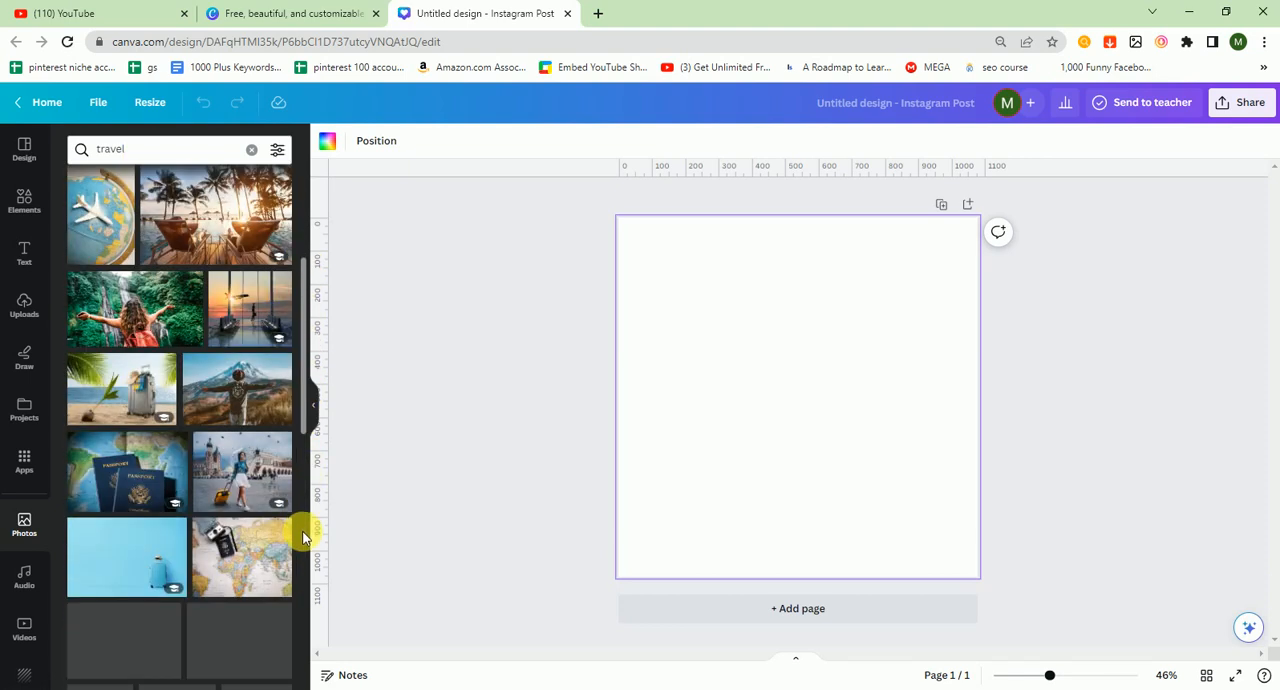
{"action": "left_click", "coordinate": [237, 405]}
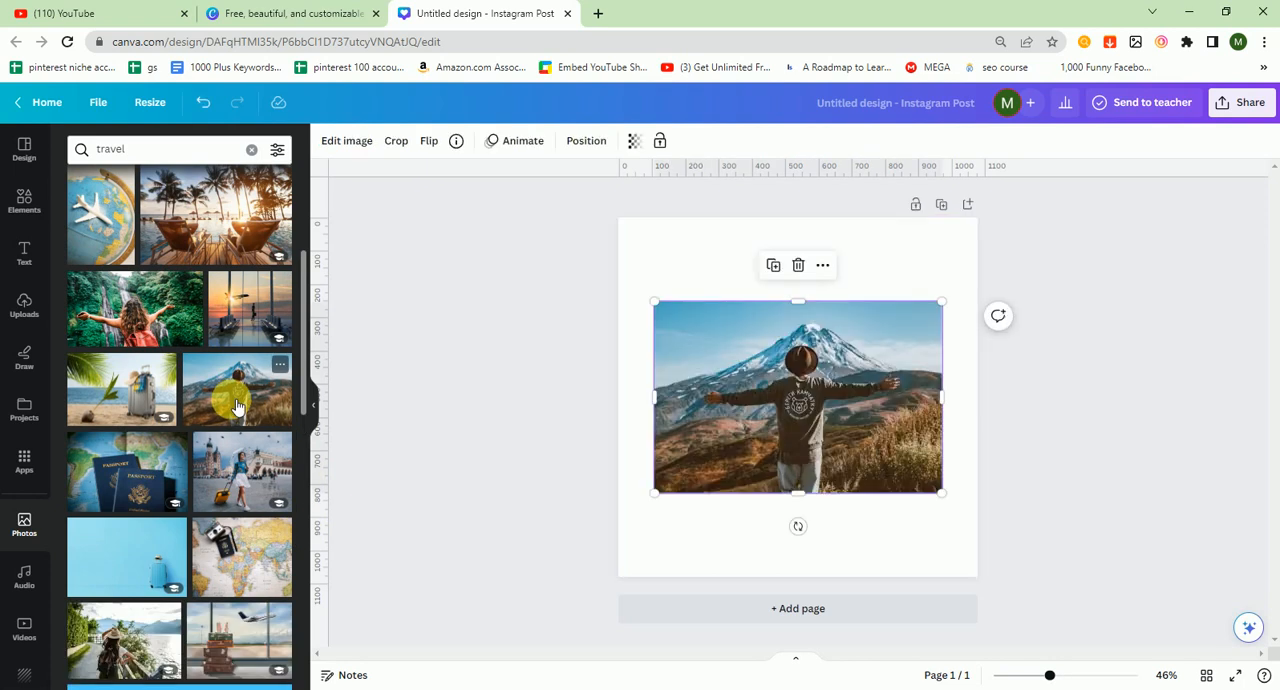
Step: Search the photo library for "backface image", "backface" and "back" and browse the results
{"action": "double_click", "coordinate": [150, 149]}
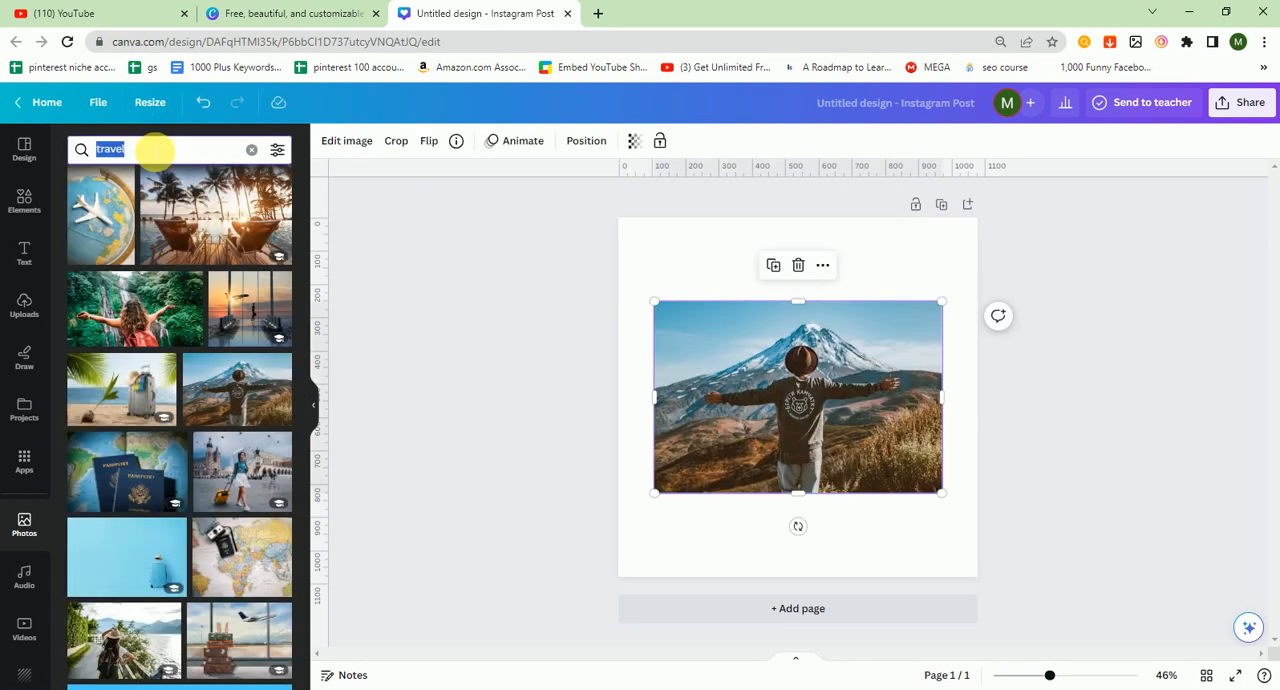
{"action": "type", "text": "back"}
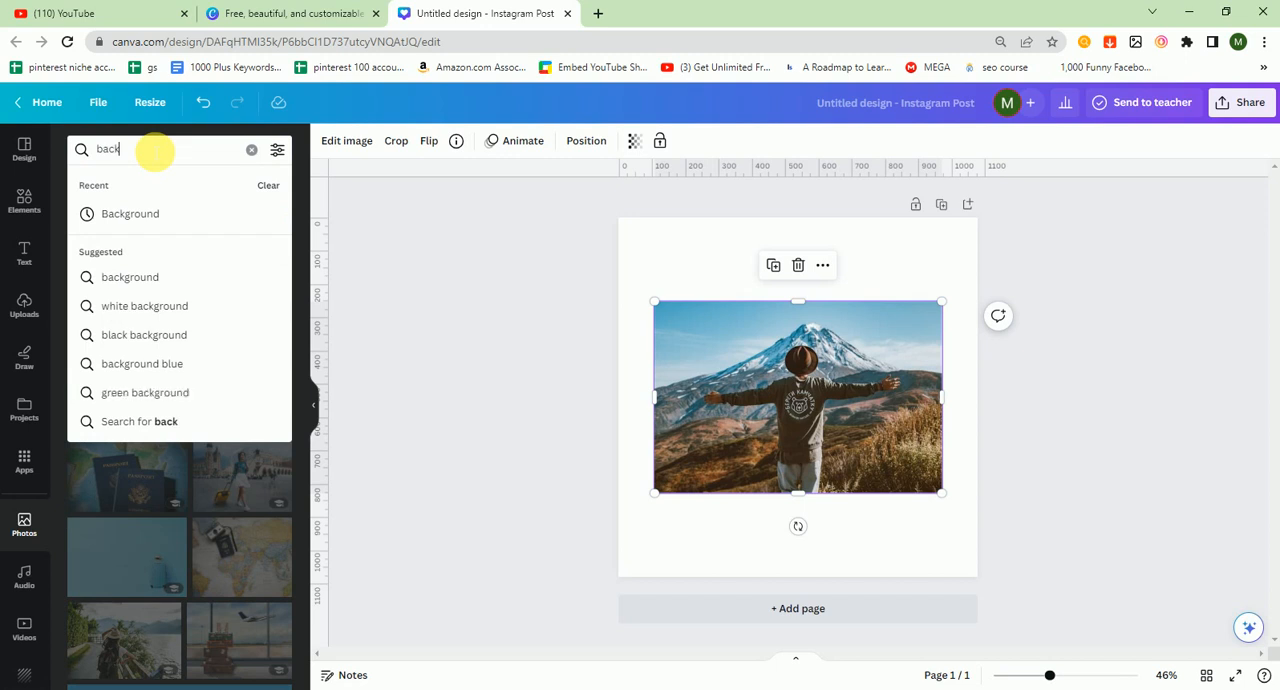
{"action": "type", "text": "face im"}
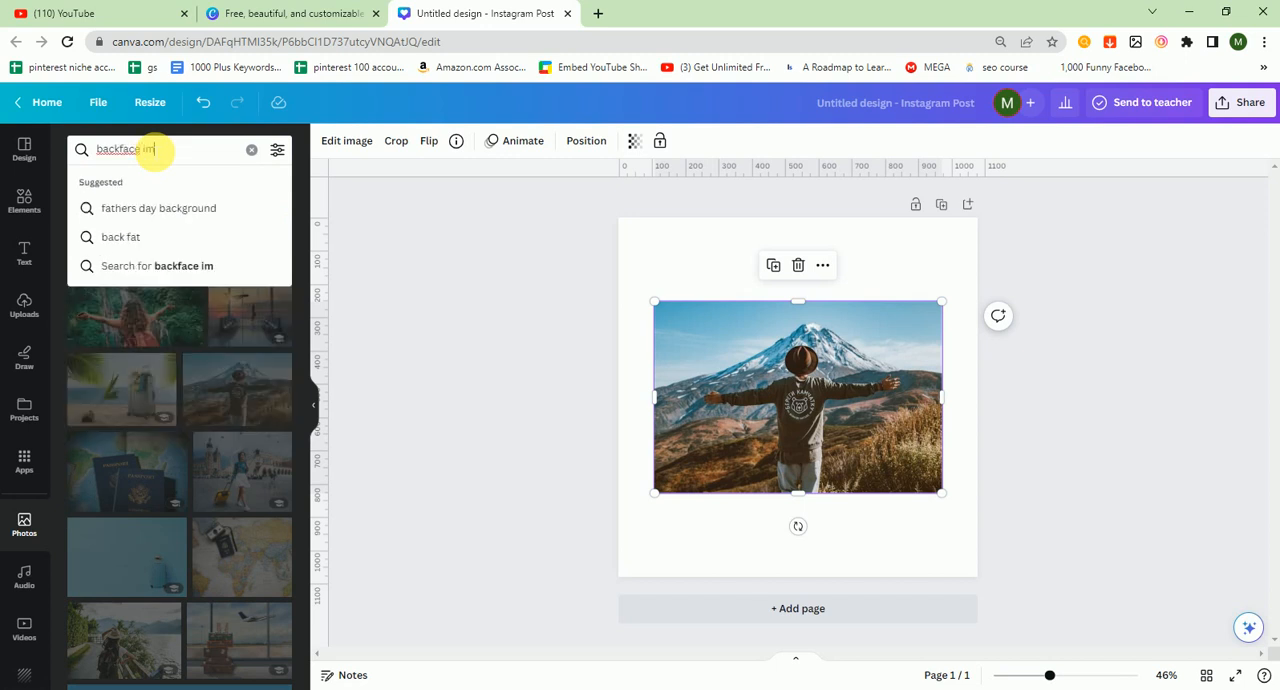
{"action": "type", "text": "ag"}
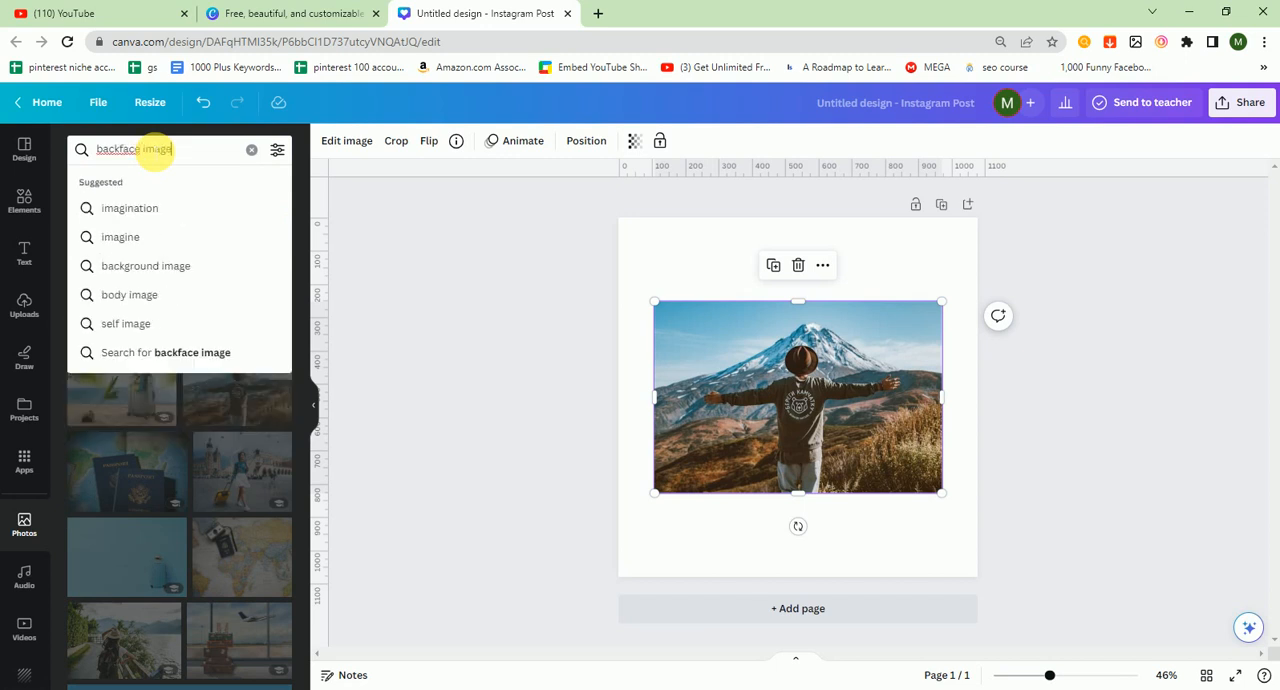
{"action": "type", "text": "e"}
{"action": "key", "text": "Return"}
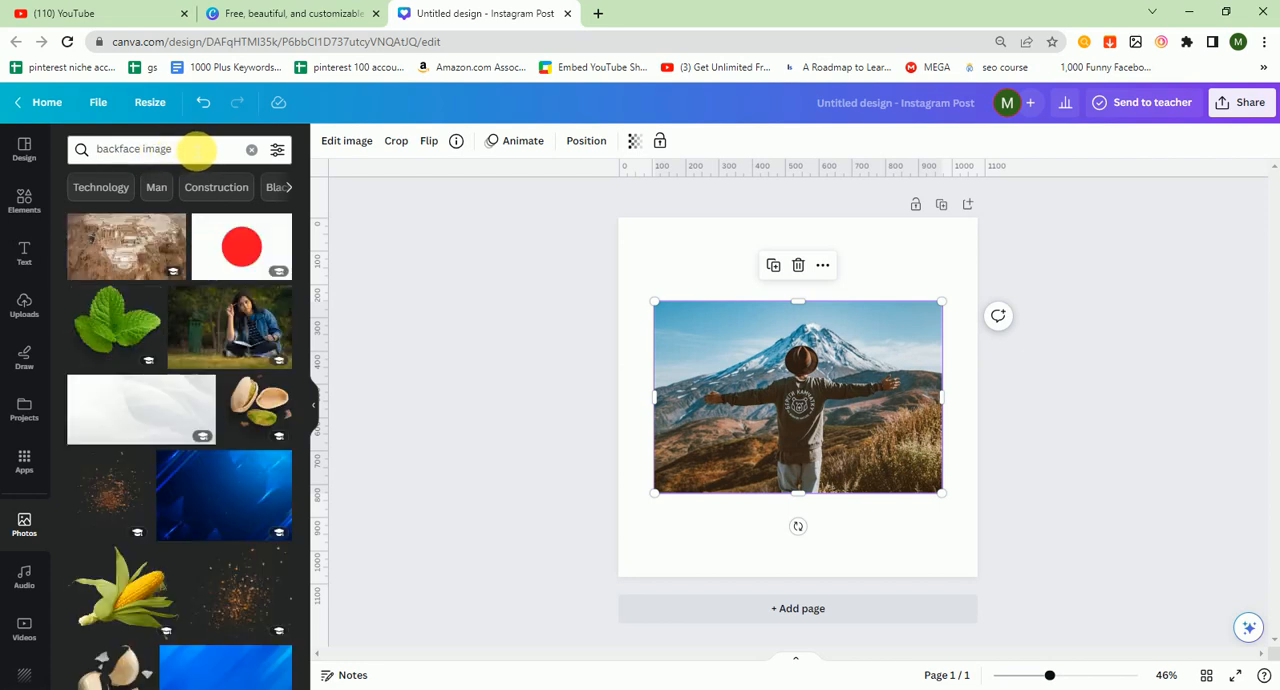
{"action": "left_click", "coordinate": [198, 150]}
{"action": "double_click", "coordinate": [155, 149]}
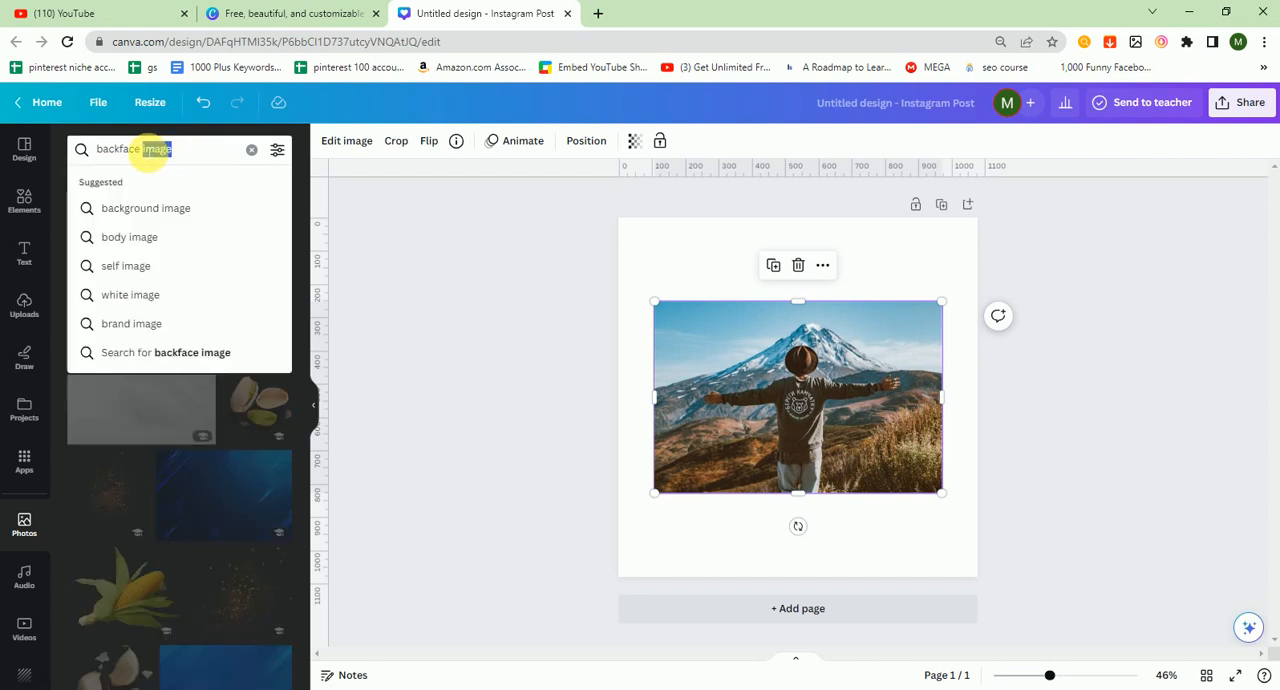
{"action": "key", "text": "BackSpace"}
{"action": "key", "text": "Return"}
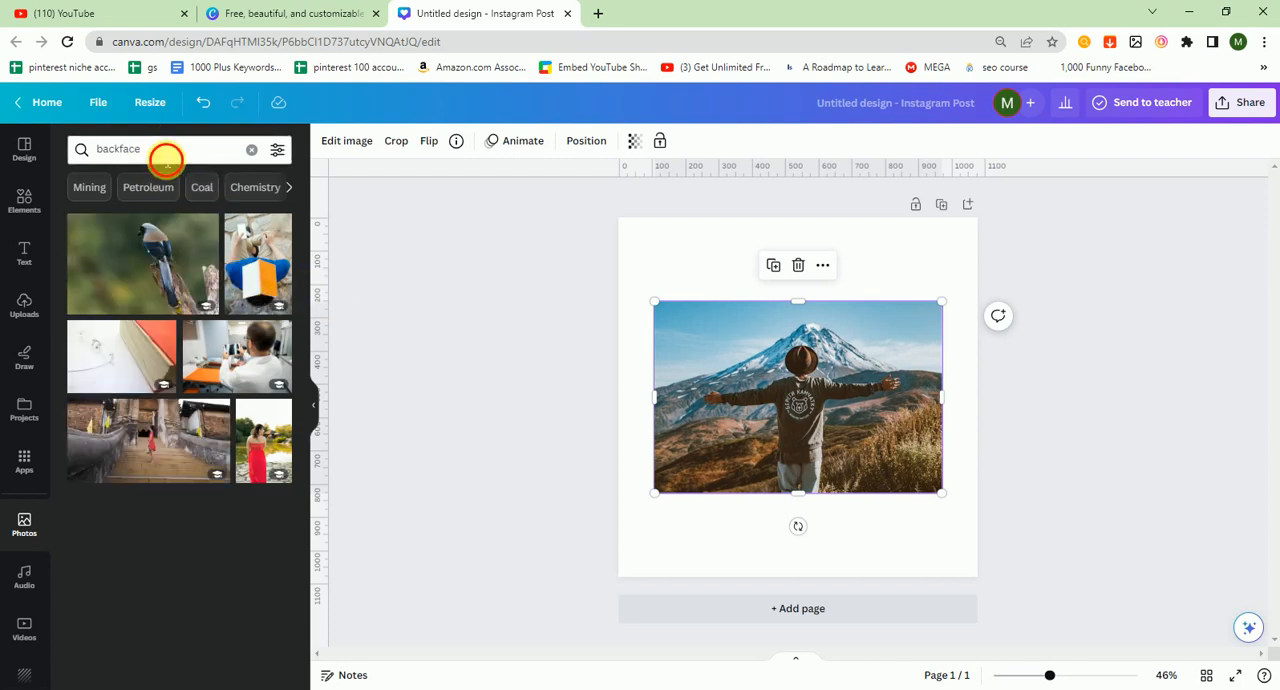
{"action": "left_click_drag", "start_coordinate": [165, 158], "coordinate": [131, 157]}
{"action": "key", "text": "BackSpace"}
{"action": "key", "text": "Return"}
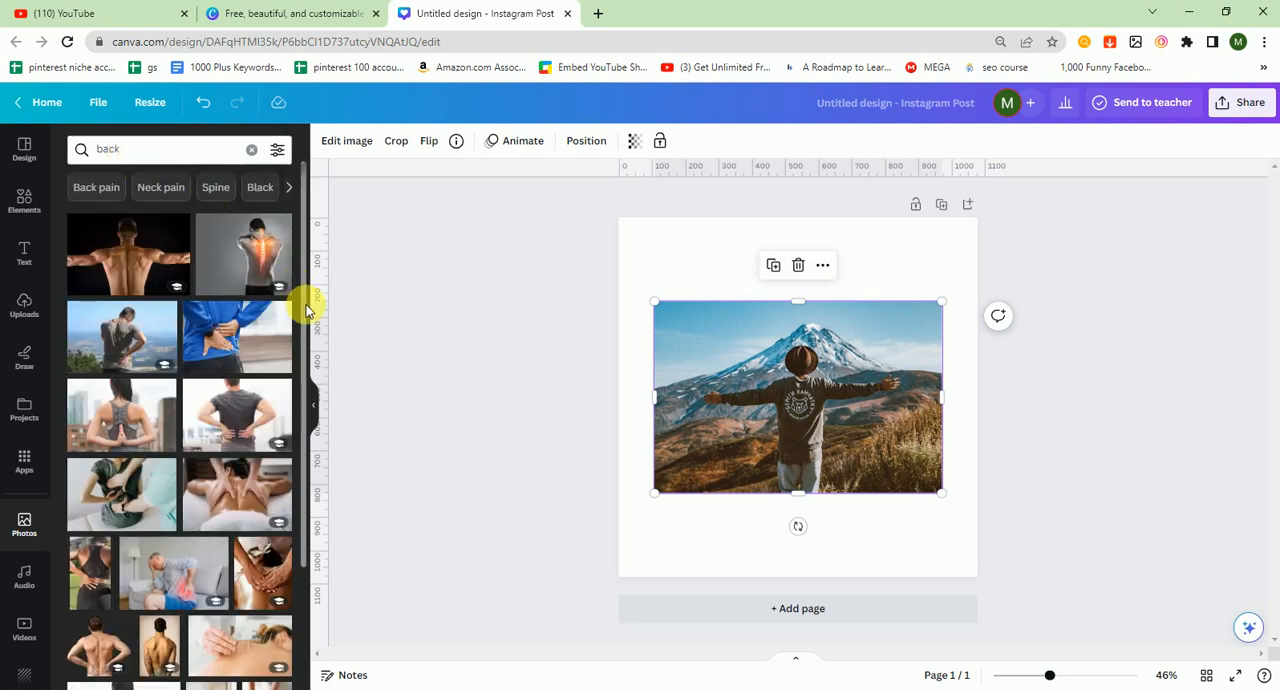
{"action": "left_click_drag", "start_coordinate": [305, 311], "coordinate": [320, 581]}
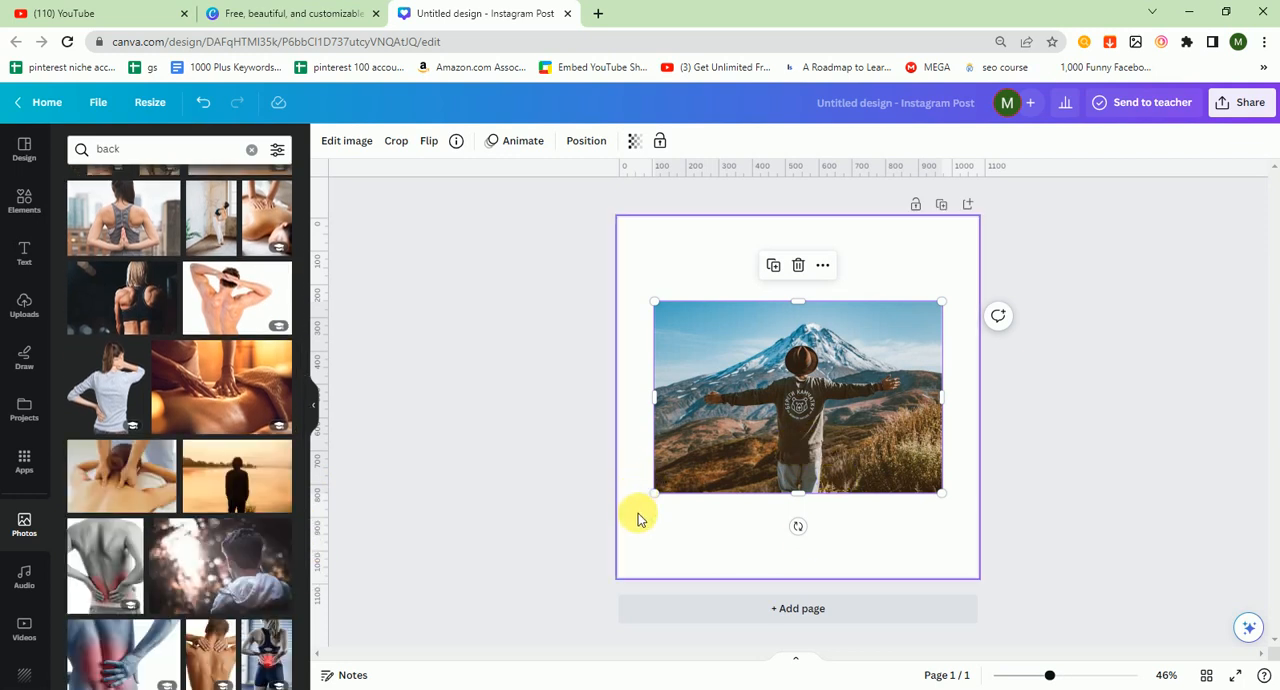
Step: Move the mountain photo up and stretch it to span the full width of the page
{"action": "left_click", "coordinate": [12, 145]}
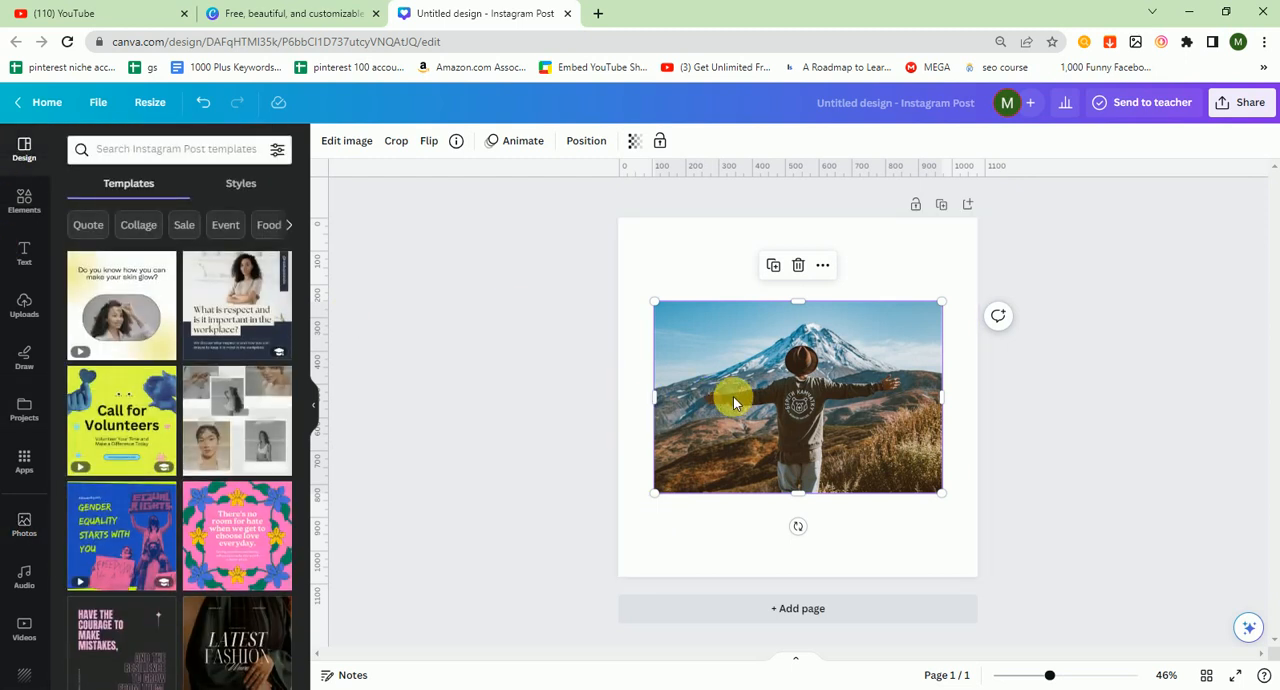
{"action": "left_click_drag", "start_coordinate": [816, 310], "coordinate": [804, 232]}
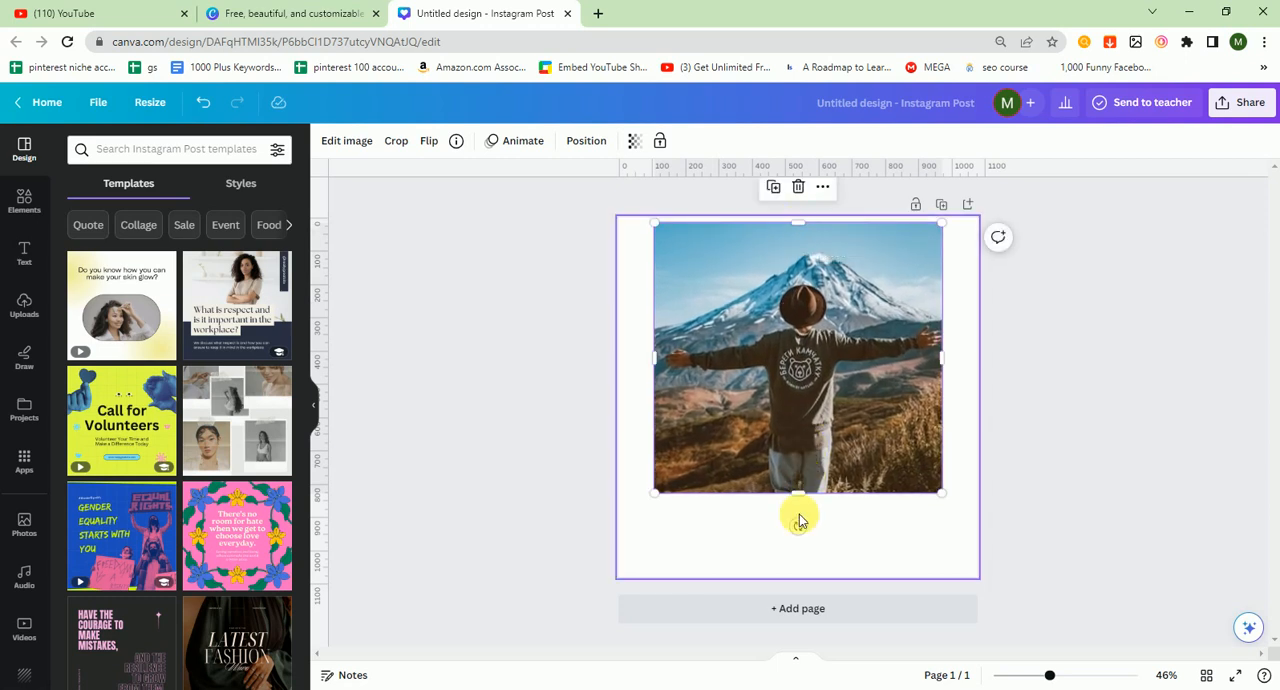
{"action": "mouse_move", "coordinate": [797, 494]}
{"action": "left_mouse_down"}
{"action": "mouse_move", "coordinate": [805, 528]}
{"action": "mouse_move", "coordinate": [795, 505]}
{"action": "left_mouse_up"}
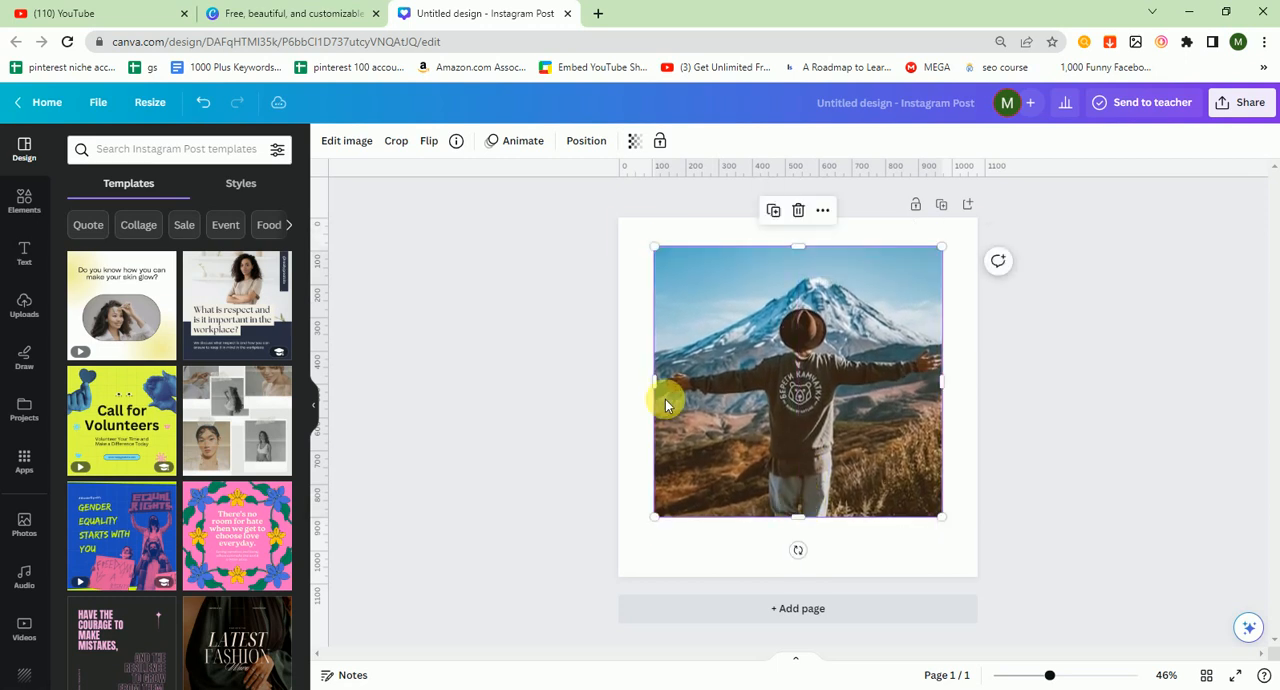
{"action": "left_click_drag", "start_coordinate": [656, 396], "coordinate": [619, 398]}
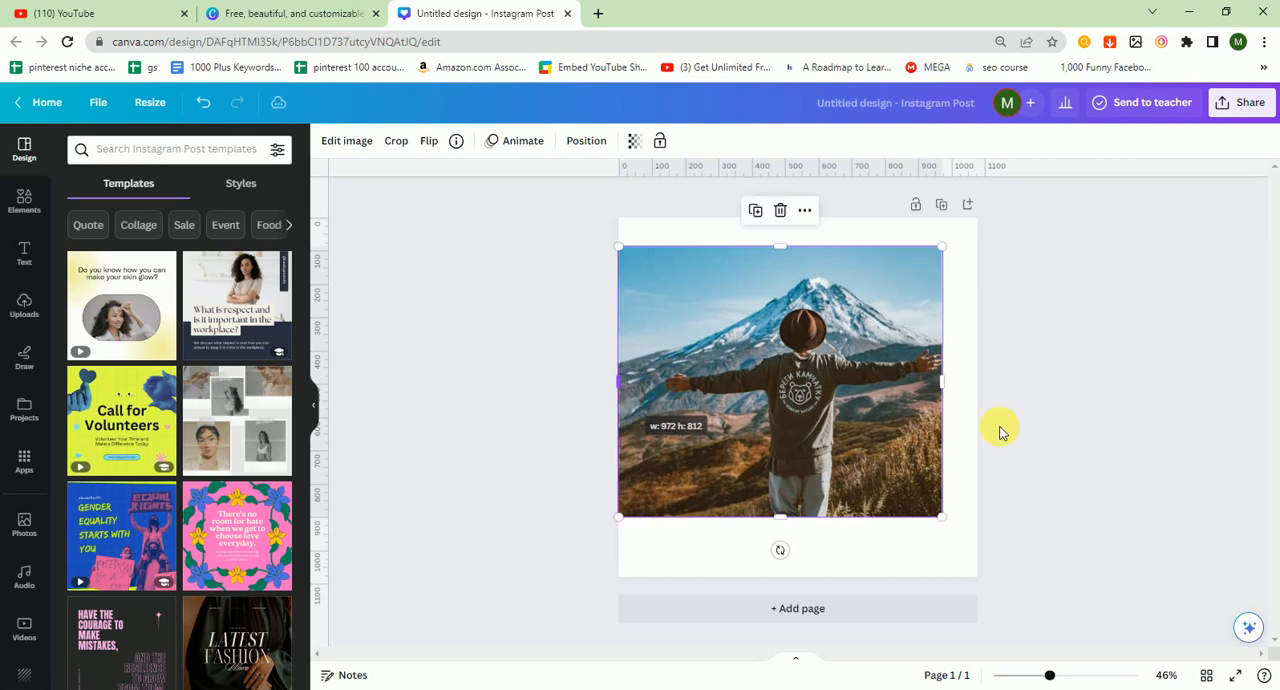
{"action": "left_click_drag", "start_coordinate": [967, 415], "coordinate": [980, 410]}
{"action": "mouse_move", "coordinate": [799, 516]}
{"action": "left_mouse_down"}
{"action": "mouse_move", "coordinate": [809, 537]}
{"action": "mouse_move", "coordinate": [794, 510]}
{"action": "left_mouse_up"}
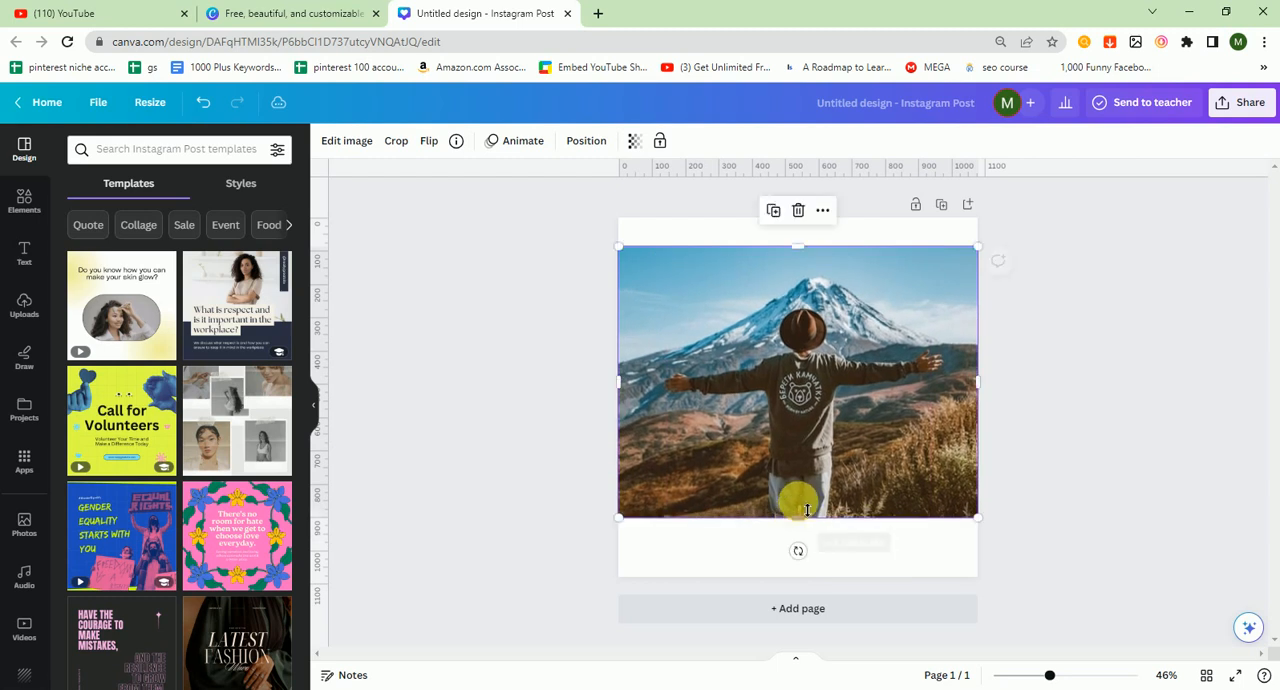
{"action": "left_click_drag", "start_coordinate": [837, 409], "coordinate": [837, 409]}
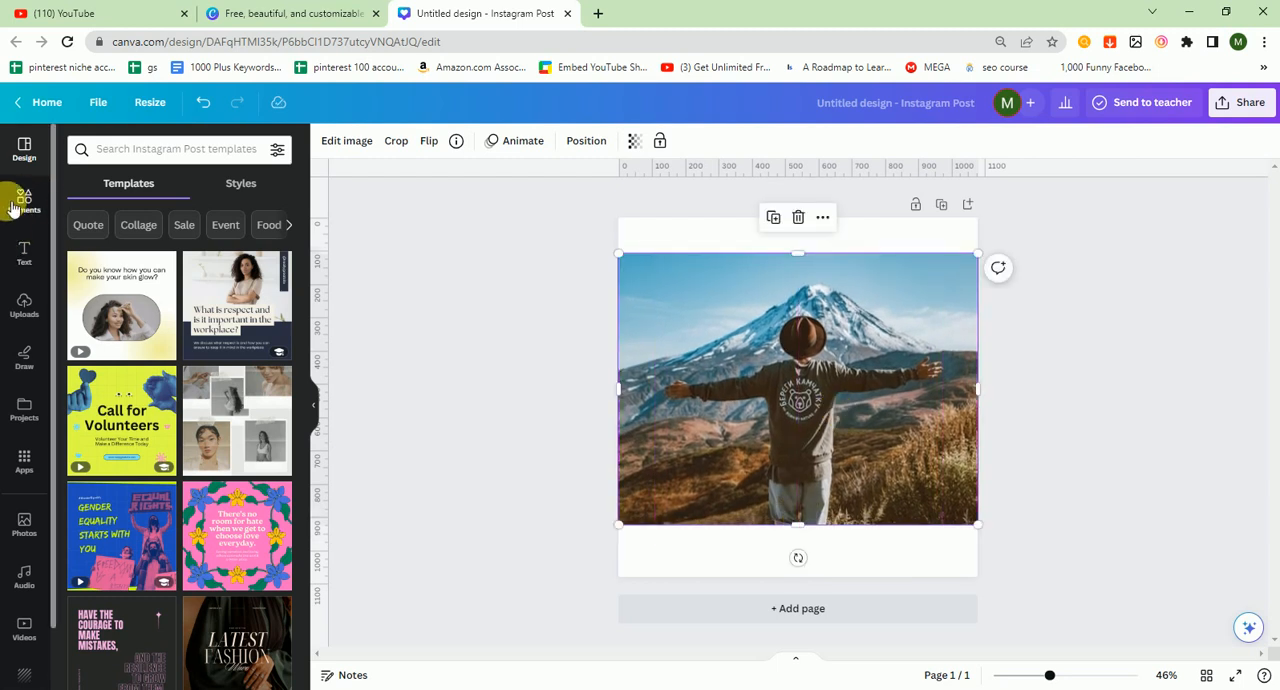
Step: Search the elements library for "wing"
{"action": "left_click", "coordinate": [24, 198]}
{"action": "left_click", "coordinate": [193, 150]}
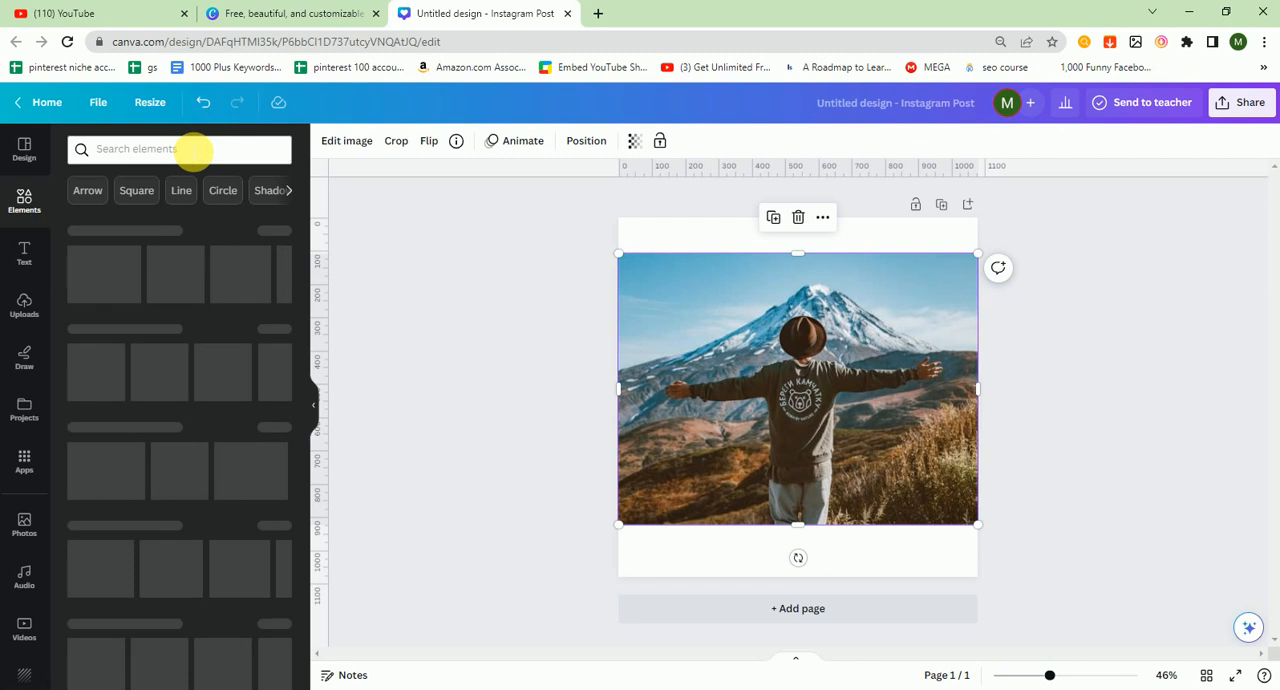
{"action": "type", "text": "wing"}
{"action": "key", "text": "Return"}
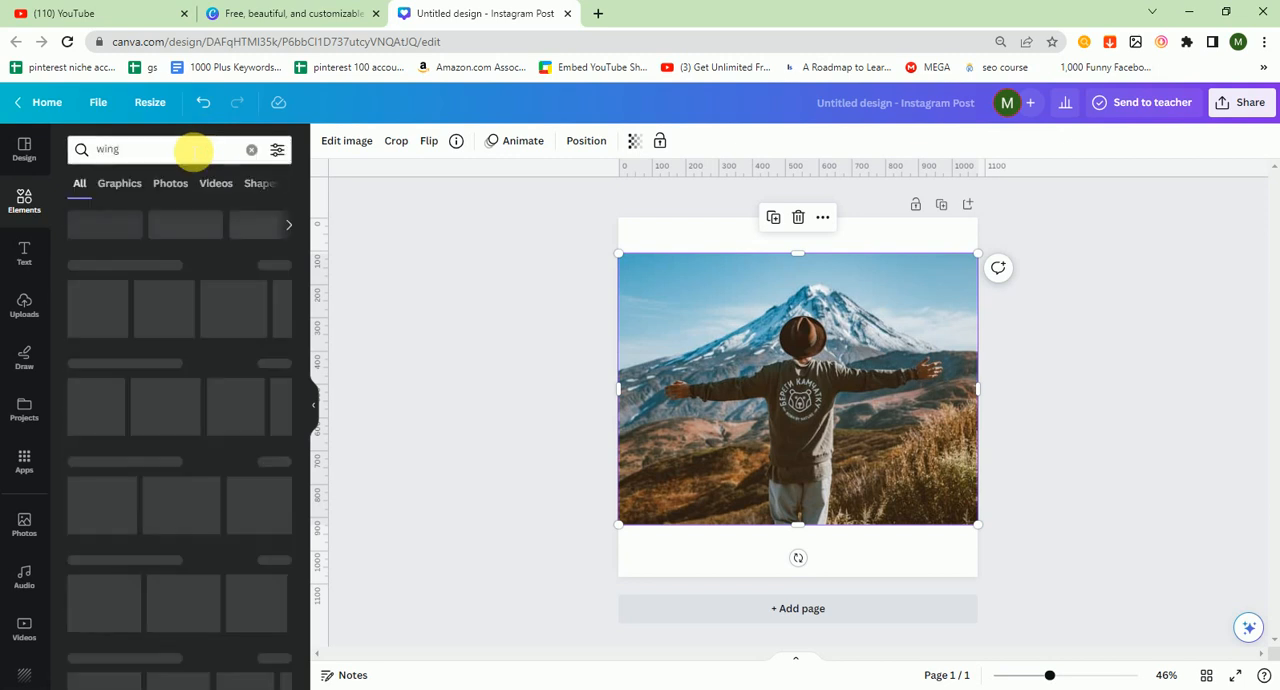
{"action": "left_click", "coordinate": [133, 185]}
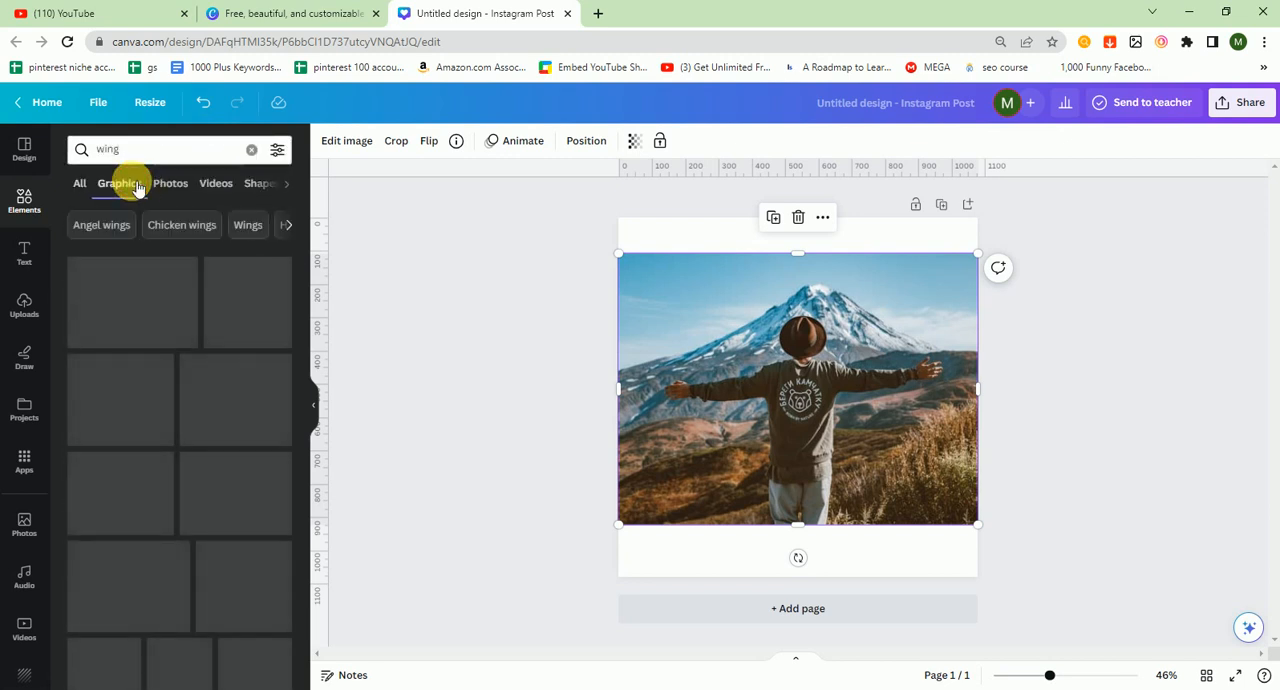
{"action": "left_click", "coordinate": [95, 186]}
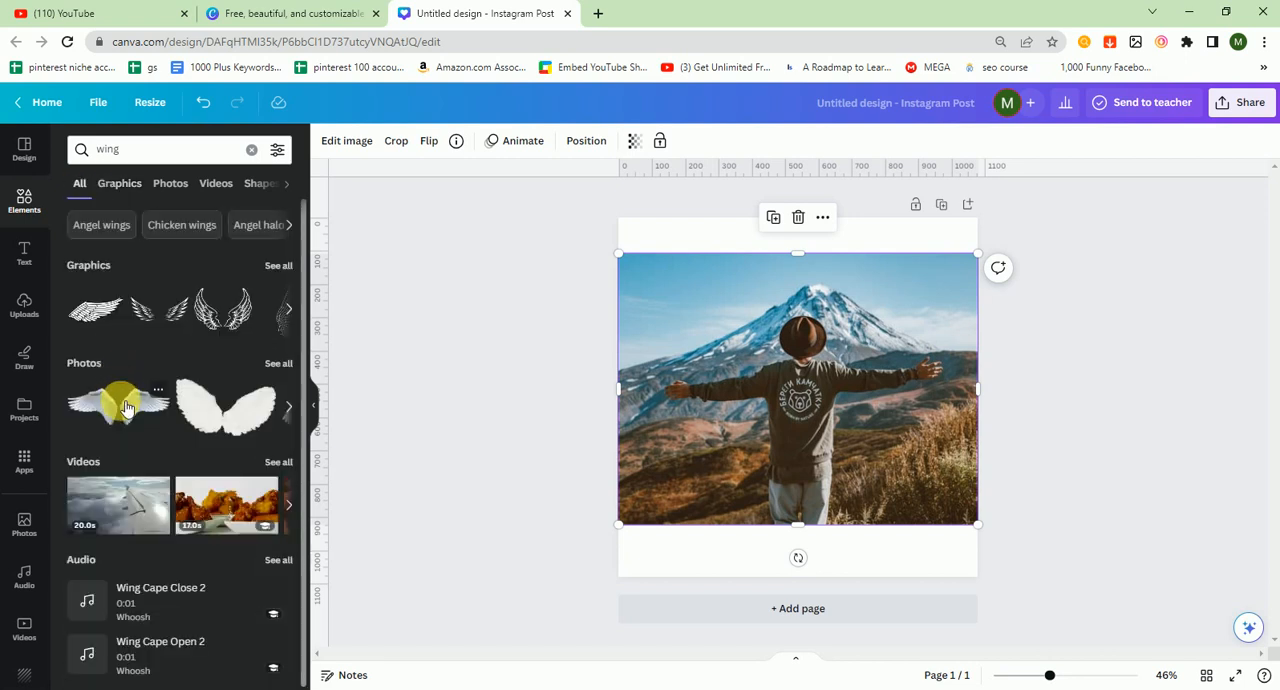
{"action": "left_click", "coordinate": [126, 406]}
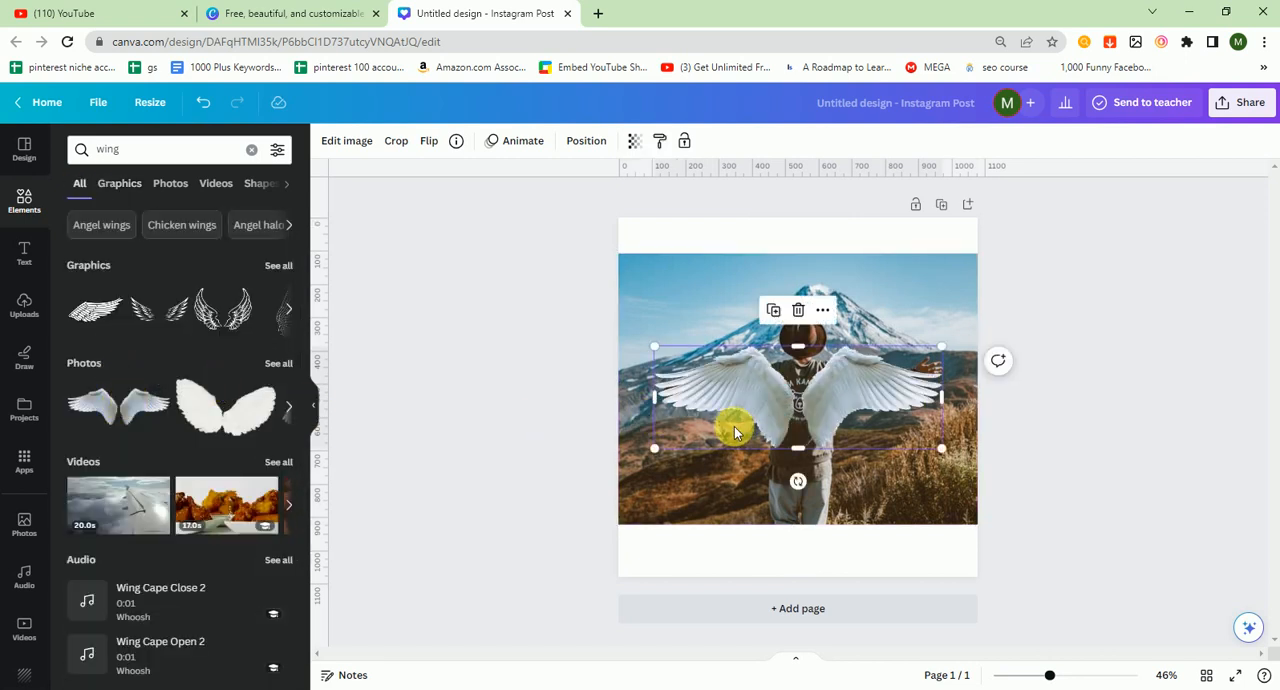
{"action": "mouse_move", "coordinate": [834, 393]}
{"action": "left_mouse_down"}
{"action": "mouse_move", "coordinate": [832, 377]}
{"action": "mouse_move", "coordinate": [842, 389]}
{"action": "left_mouse_up"}
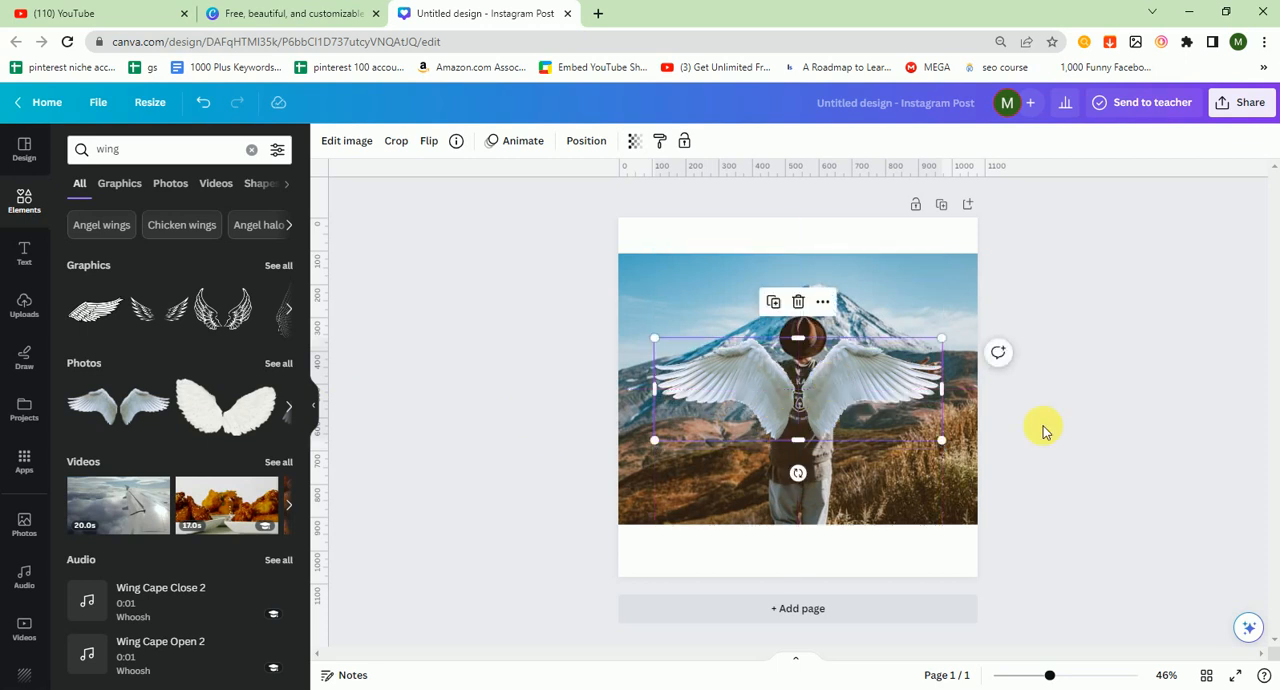
{"action": "left_click", "coordinate": [1113, 420]}
{"action": "left_click", "coordinate": [880, 402]}
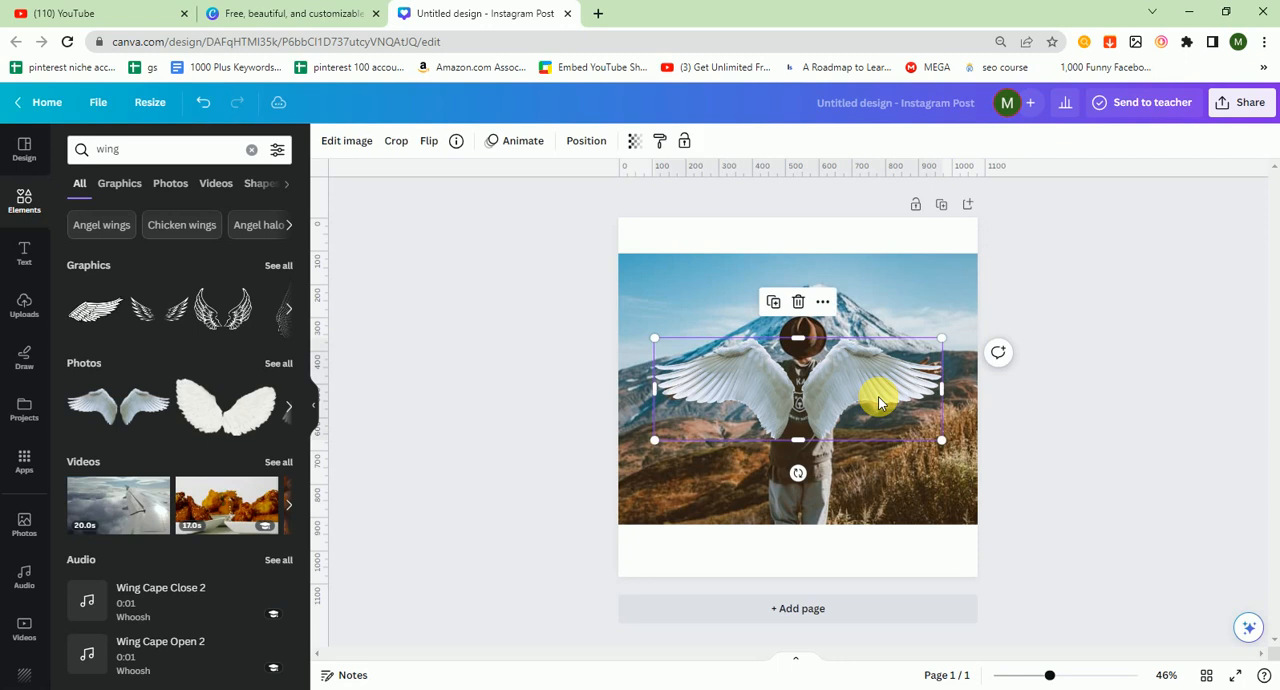
{"action": "key", "text": "Delete"}
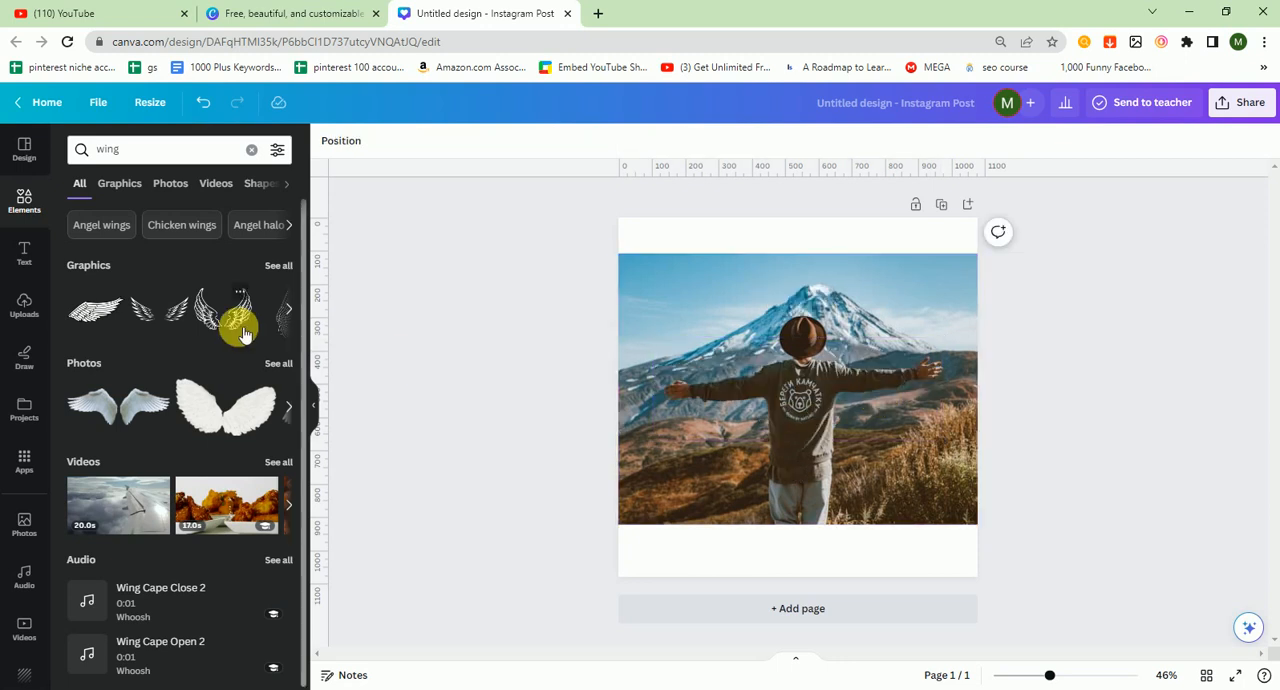
Step: Add the black outline wings graphic and enlarge it behind the man's shoulders
{"action": "left_click", "coordinate": [240, 328]}
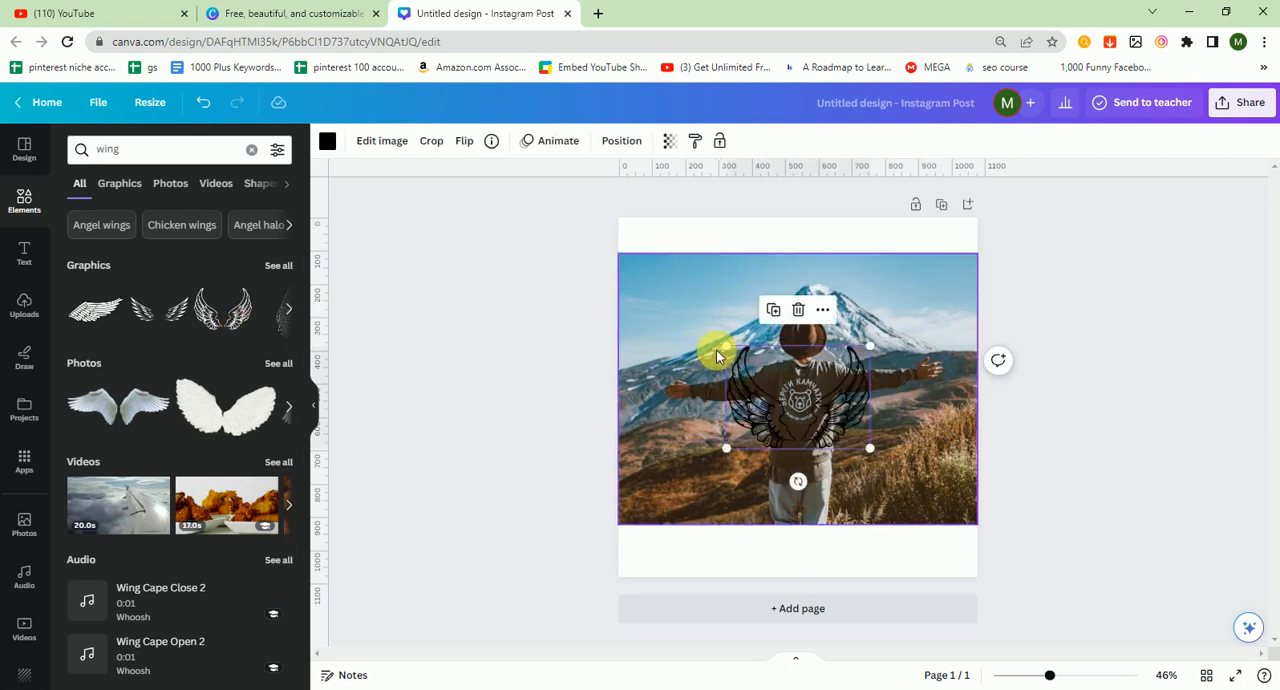
{"action": "left_click_drag", "start_coordinate": [738, 356], "coordinate": [646, 320]}
{"action": "left_click_drag", "start_coordinate": [836, 400], "coordinate": [874, 393]}
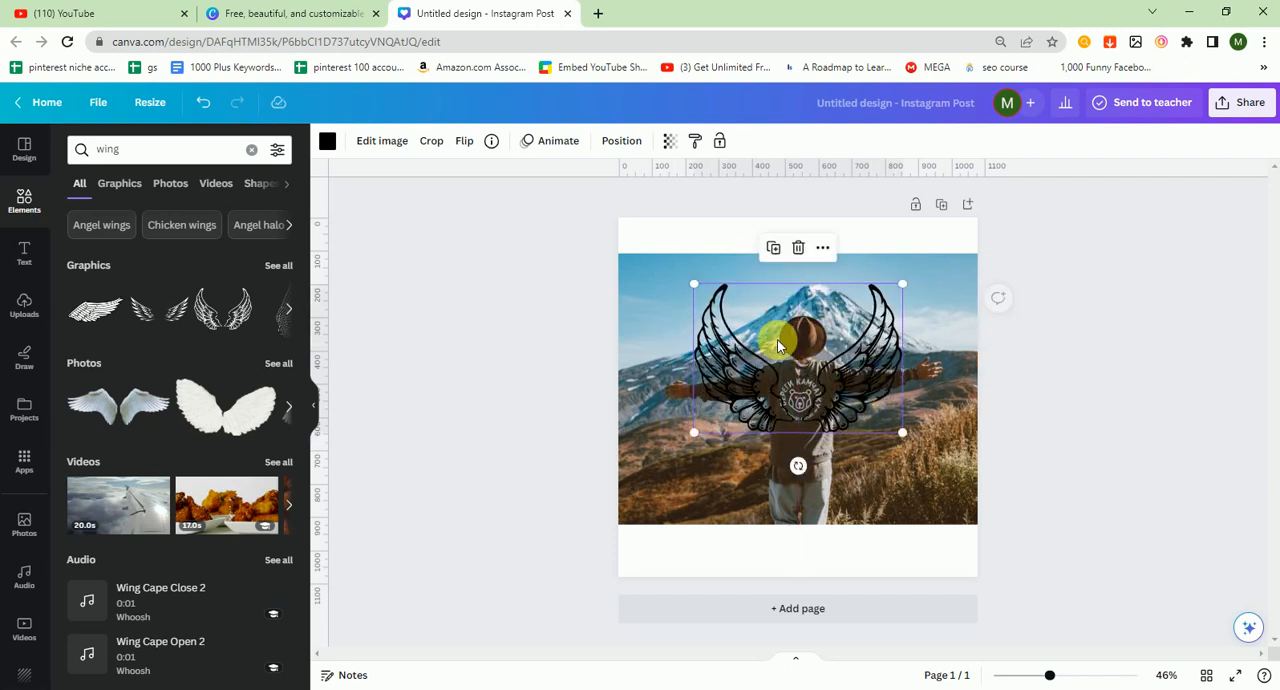
Step: Try recolouring the wings white and light blue, then return them to black
{"action": "left_click", "coordinate": [327, 140]}
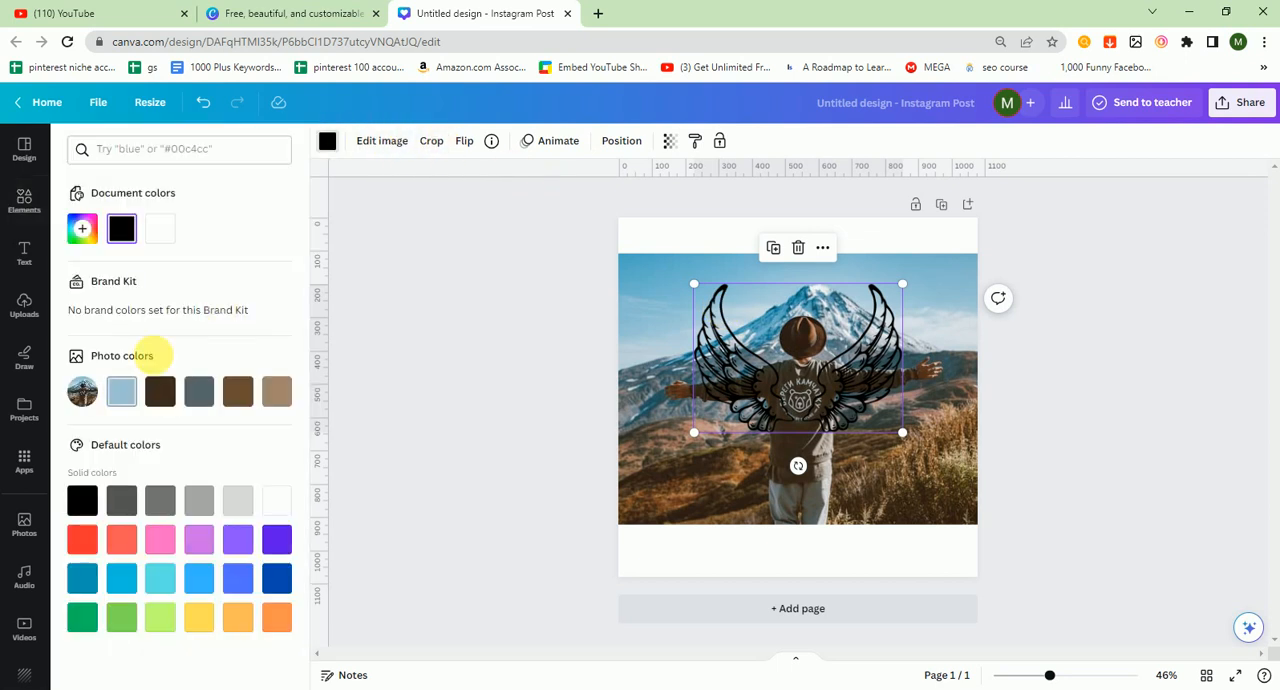
{"action": "left_click", "coordinate": [163, 232]}
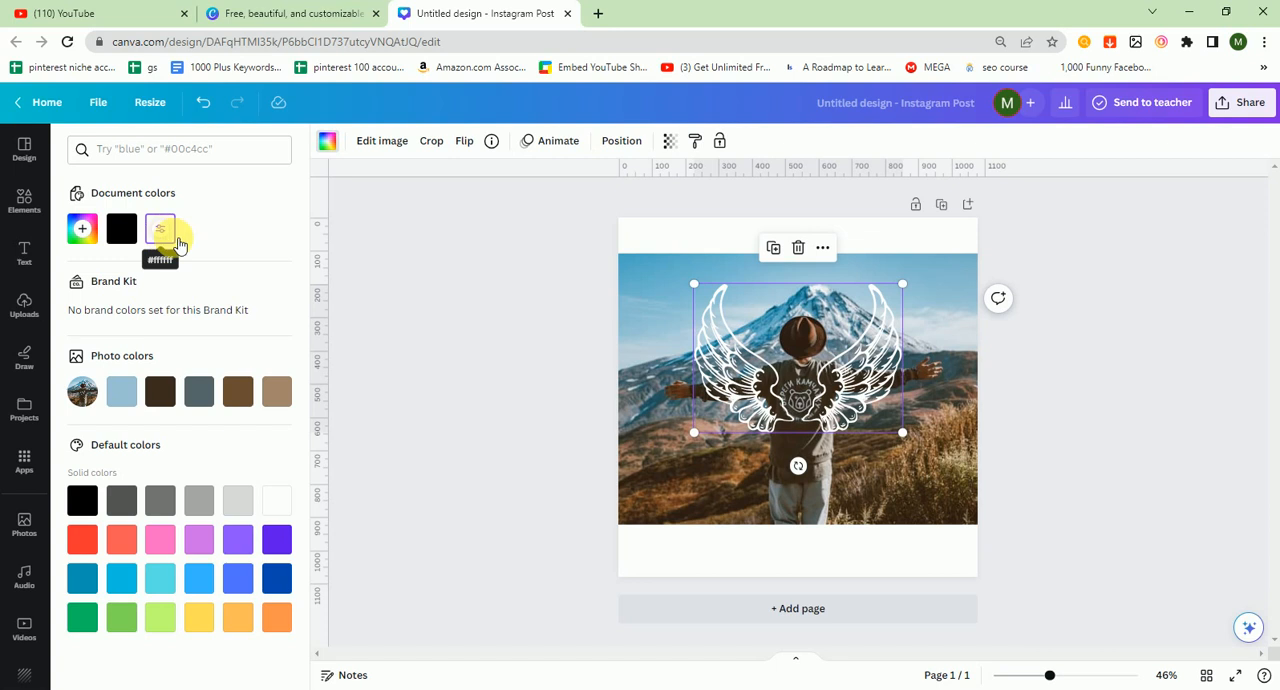
{"action": "left_click", "coordinate": [123, 392]}
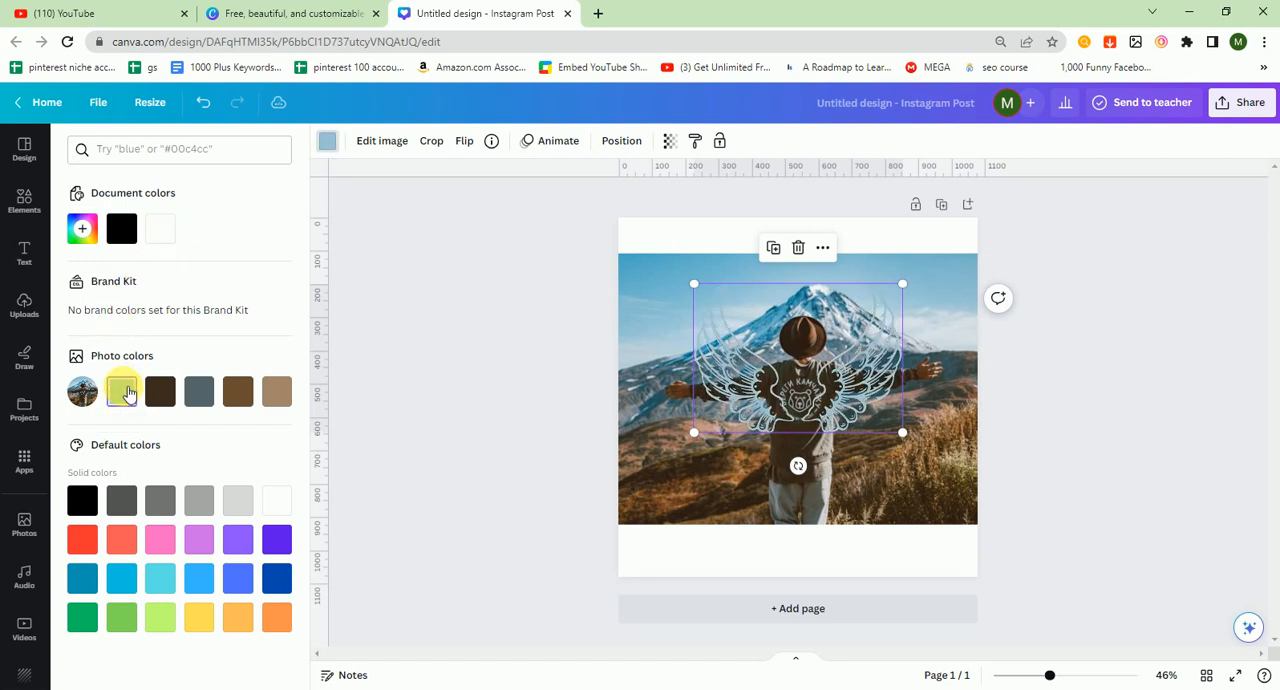
{"action": "left_click", "coordinate": [122, 230]}
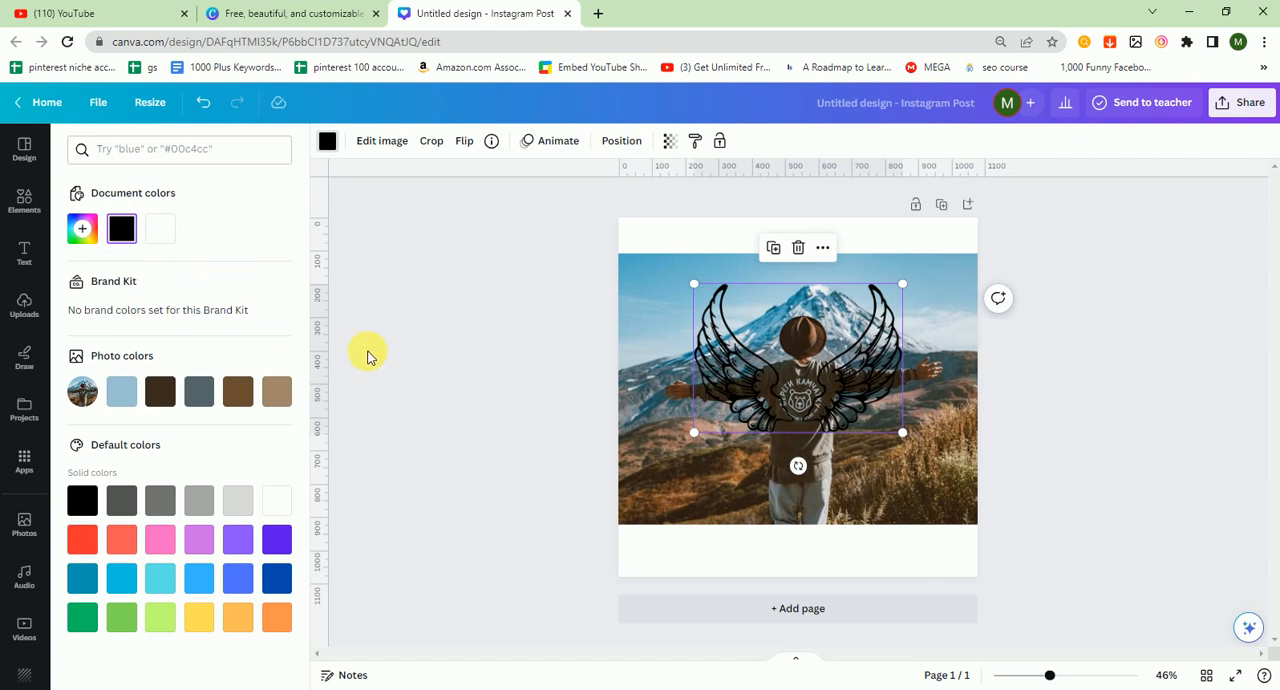
{"action": "left_click", "coordinate": [368, 352]}
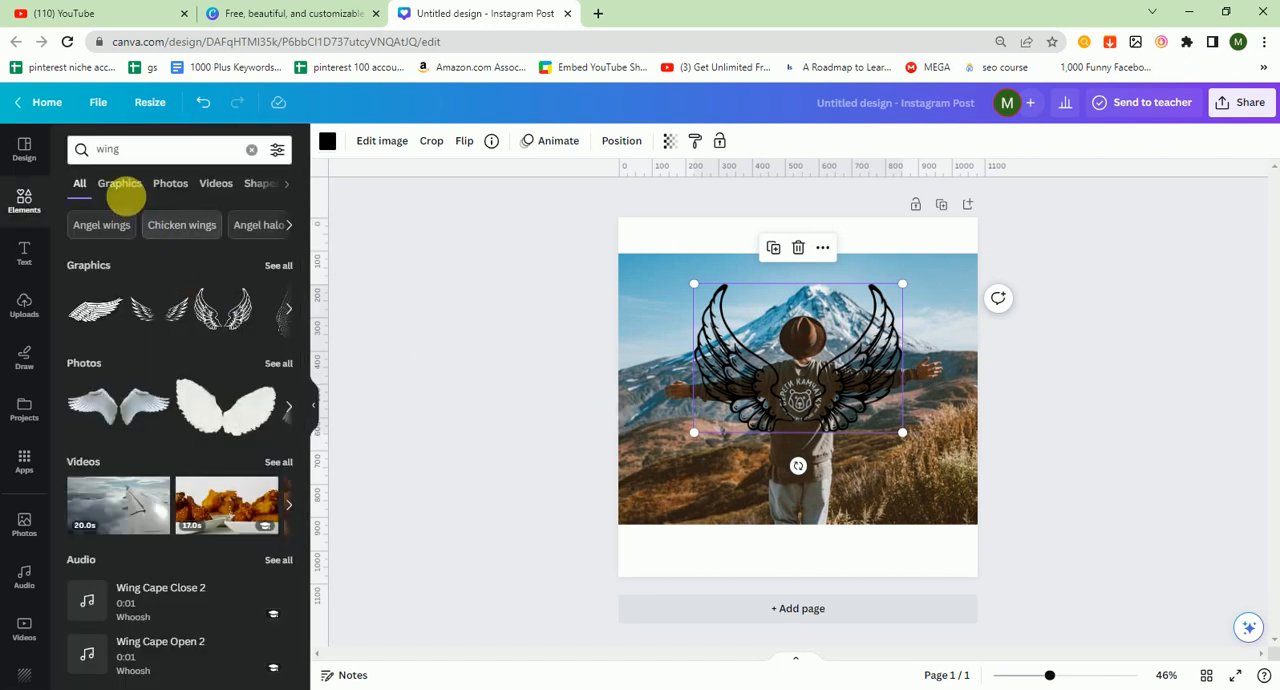
Step: Search the graphics for "wings"
{"action": "left_click", "coordinate": [126, 186]}
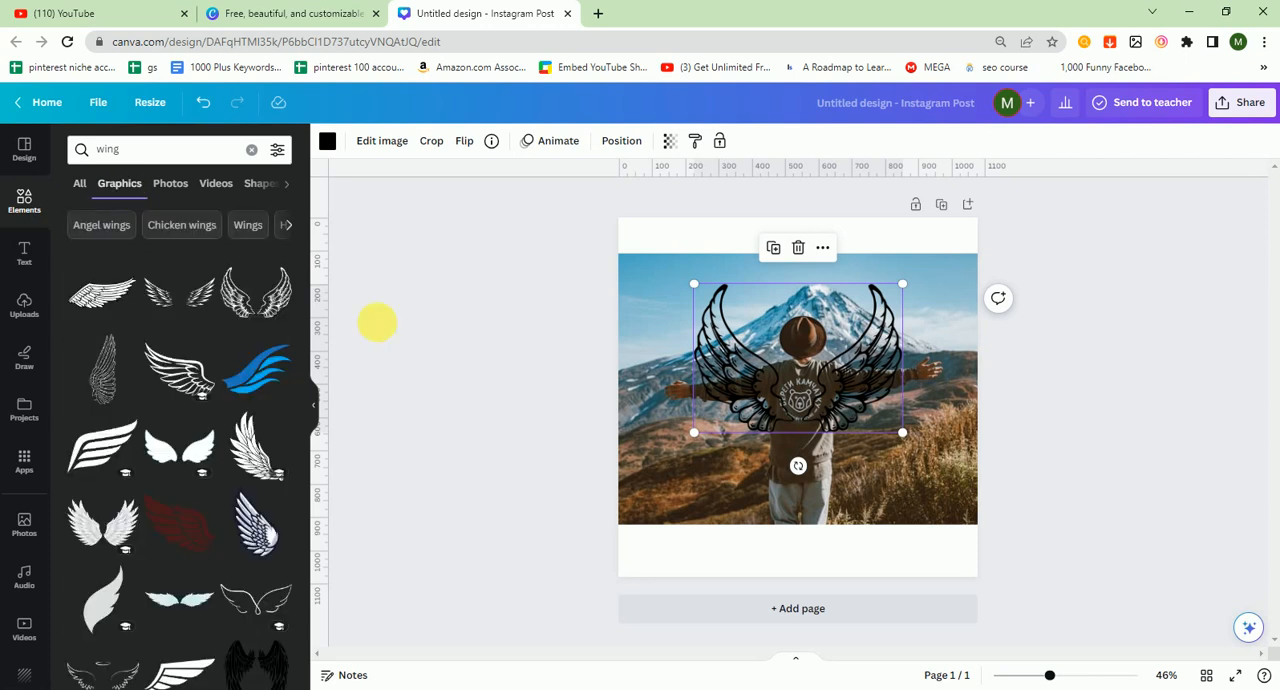
{"action": "left_click_drag", "start_coordinate": [308, 320], "coordinate": [308, 515]}
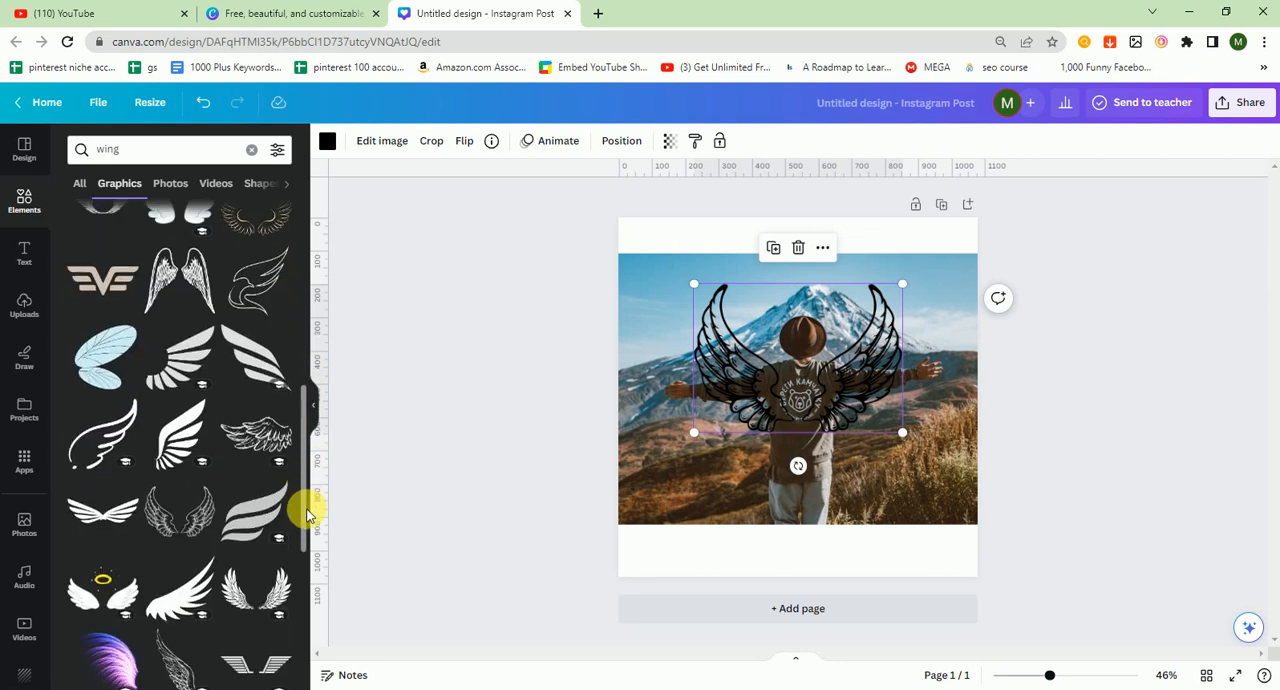
{"action": "left_click", "coordinate": [149, 149]}
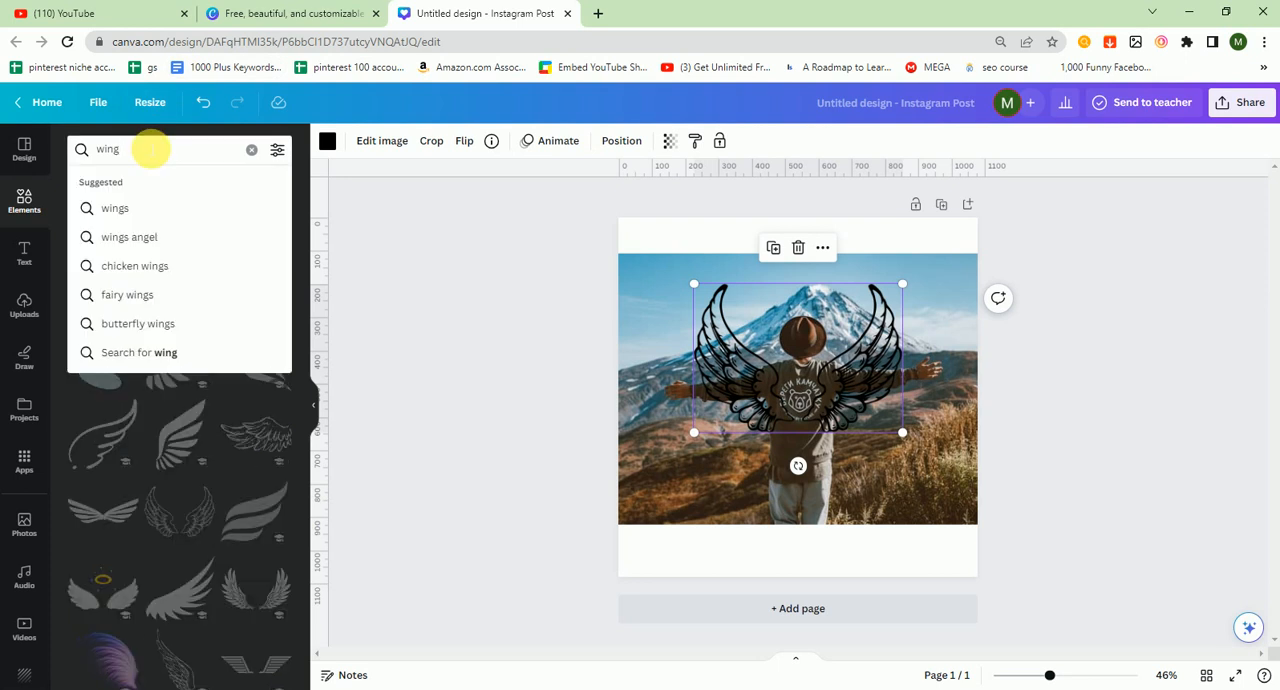
{"action": "type", "text": "s"}
{"action": "key", "text": "Return"}
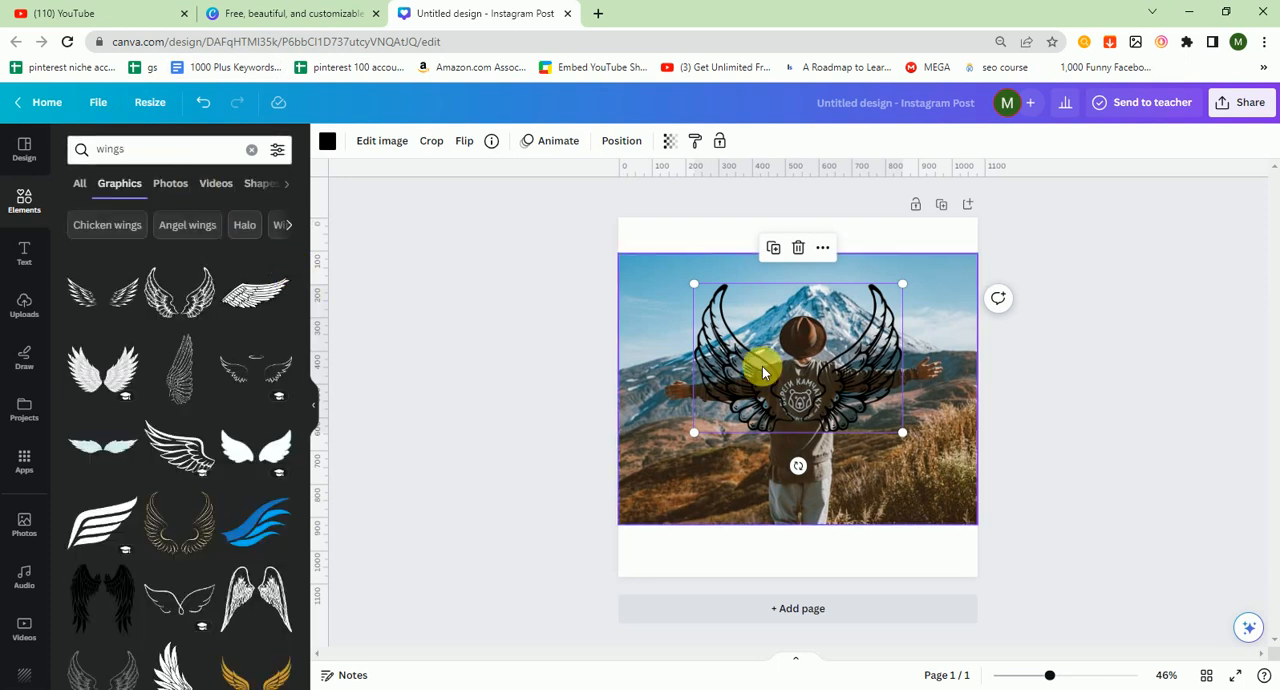
Step: Replace the black outline wings with white feathered wings and size them behind the man's shoulders
{"action": "key", "text": "Delete"}
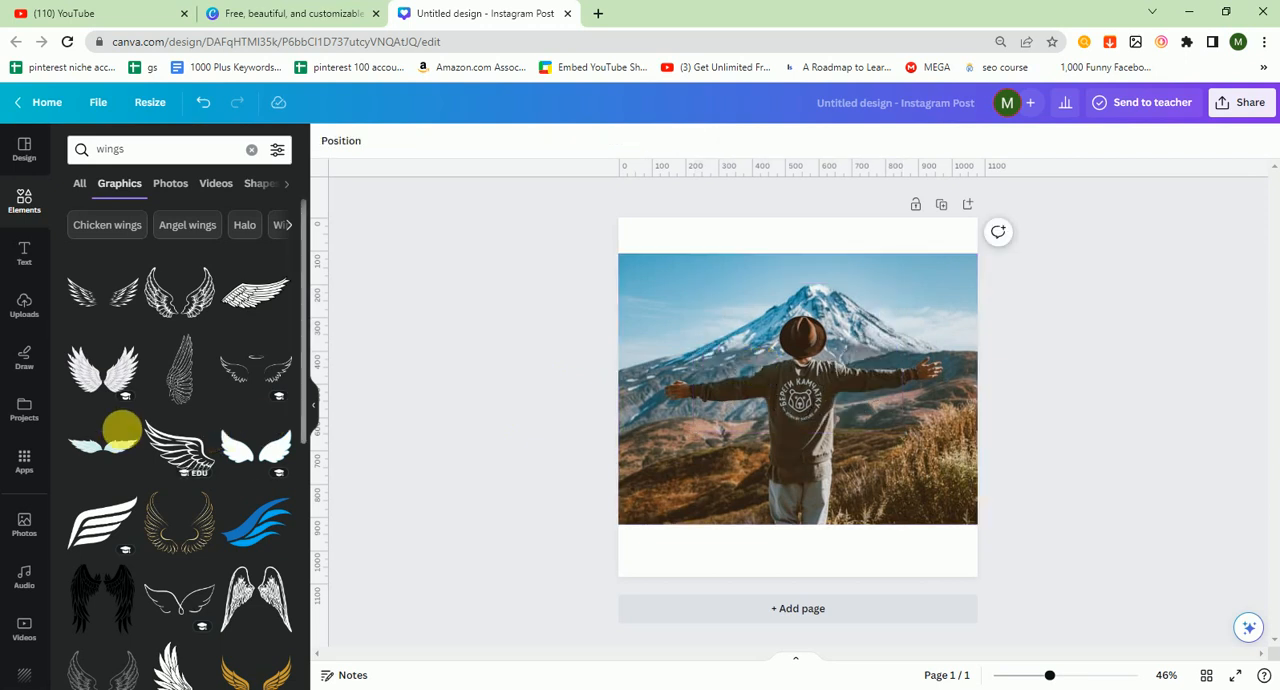
{"action": "left_click", "coordinate": [100, 390]}
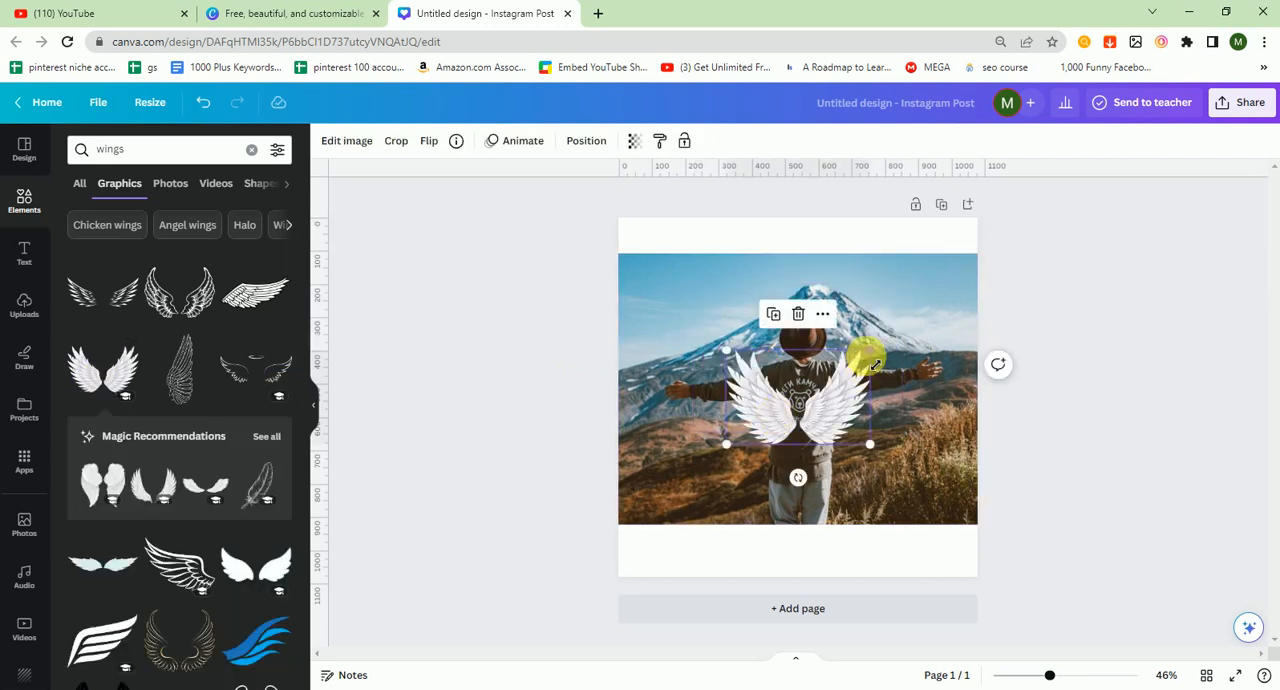
{"action": "left_click_drag", "start_coordinate": [868, 345], "coordinate": [904, 342]}
{"action": "mouse_move", "coordinate": [850, 426]}
{"action": "left_mouse_down"}
{"action": "mouse_move", "coordinate": [832, 414]}
{"action": "mouse_move", "coordinate": [843, 411]}
{"action": "left_mouse_up"}
{"action": "left_click", "coordinate": [1030, 434]}
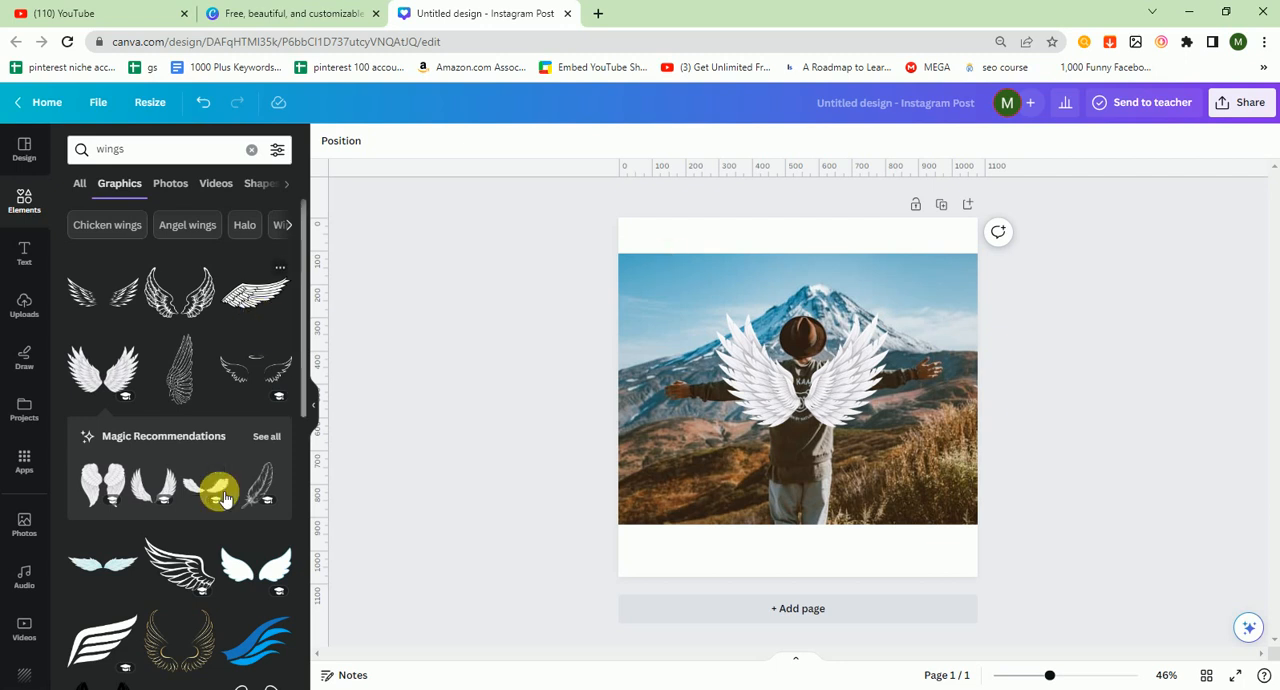
Step: Nudge the white wings slightly to centre them on the man's back
{"action": "left_click", "coordinate": [755, 405]}
{"action": "right_click", "coordinate": [755, 405]}
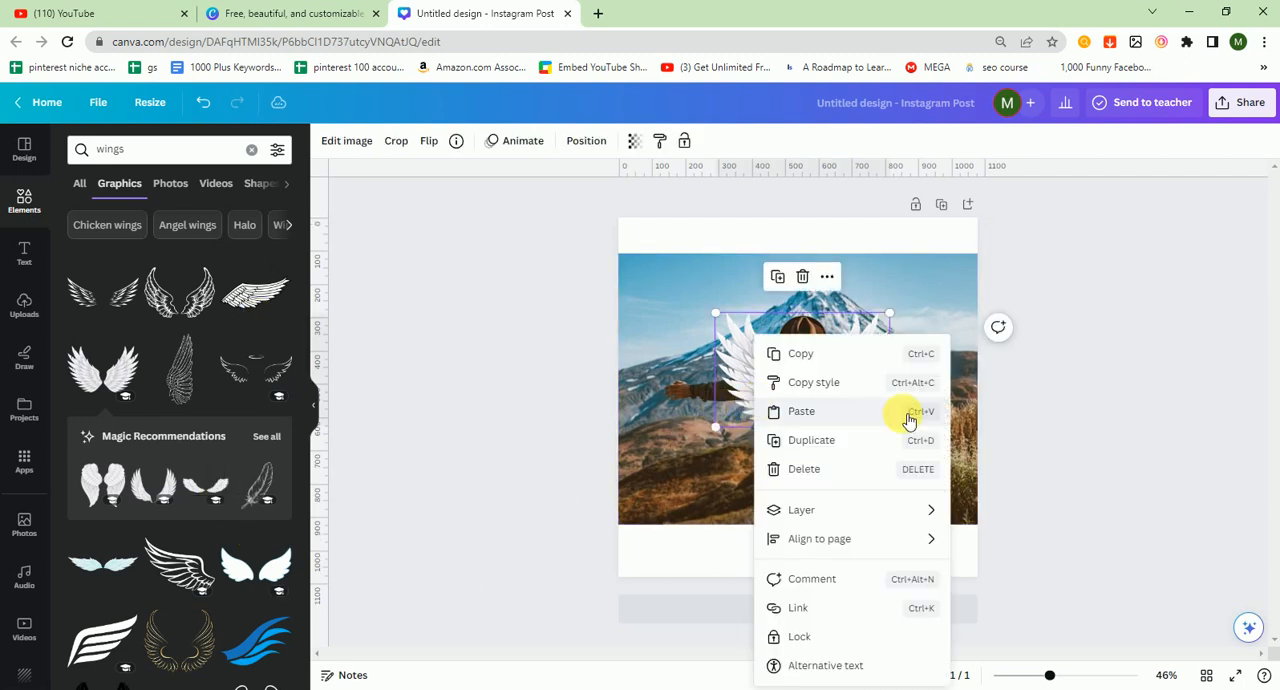
{"action": "left_click", "coordinate": [1051, 408]}
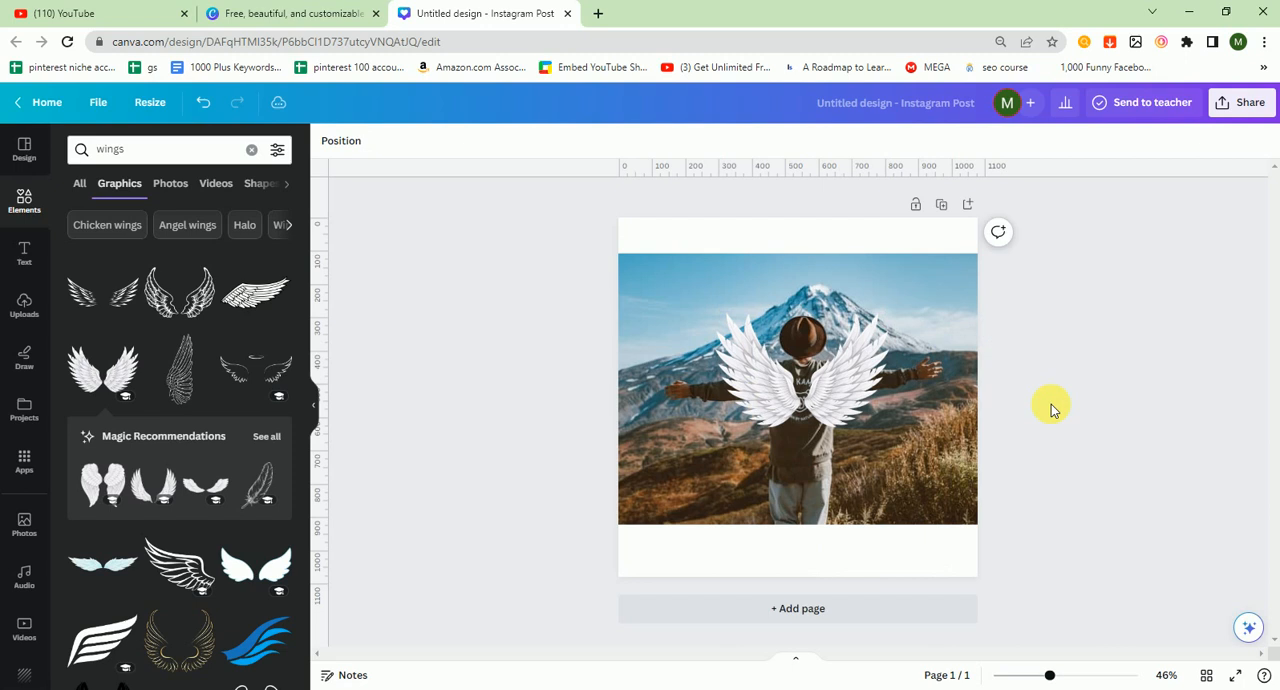
{"action": "left_click", "coordinate": [837, 398]}
{"action": "left_click_drag", "start_coordinate": [837, 408], "coordinate": [832, 406]}
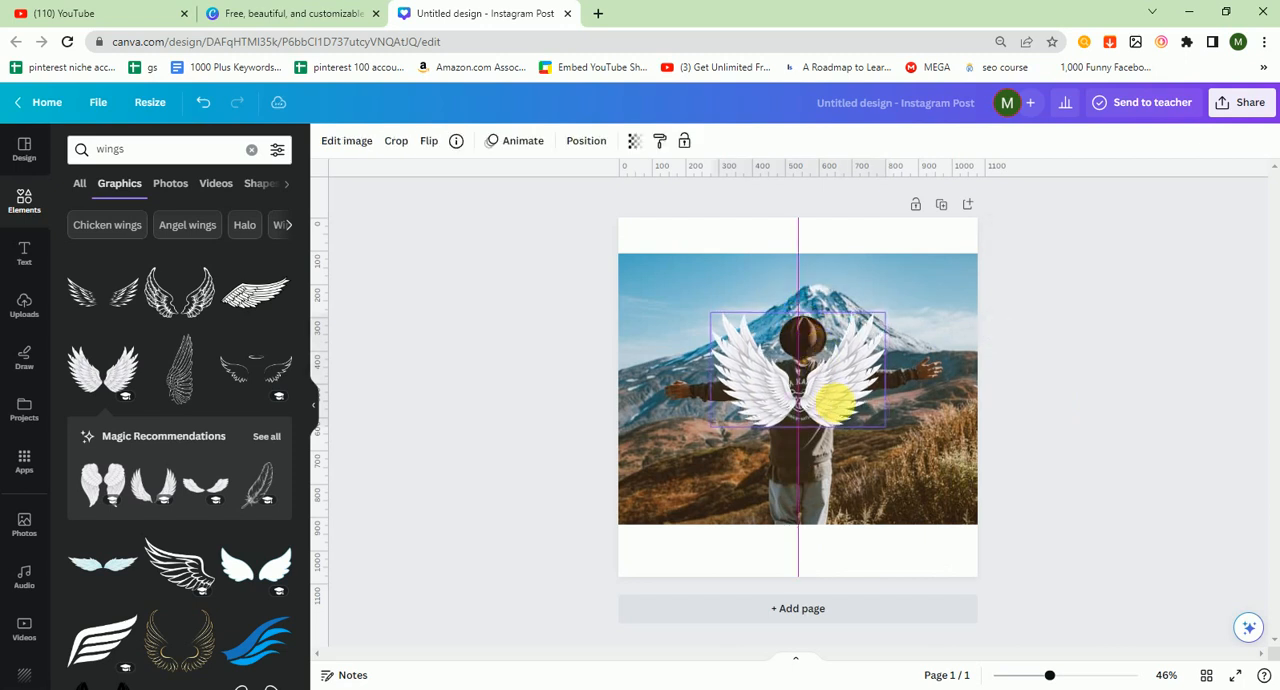
{"action": "left_click", "coordinate": [934, 294]}
Step: Try removing the photo's background and recolouring the page background, then undo those changes
{"action": "left_click", "coordinate": [332, 140]}
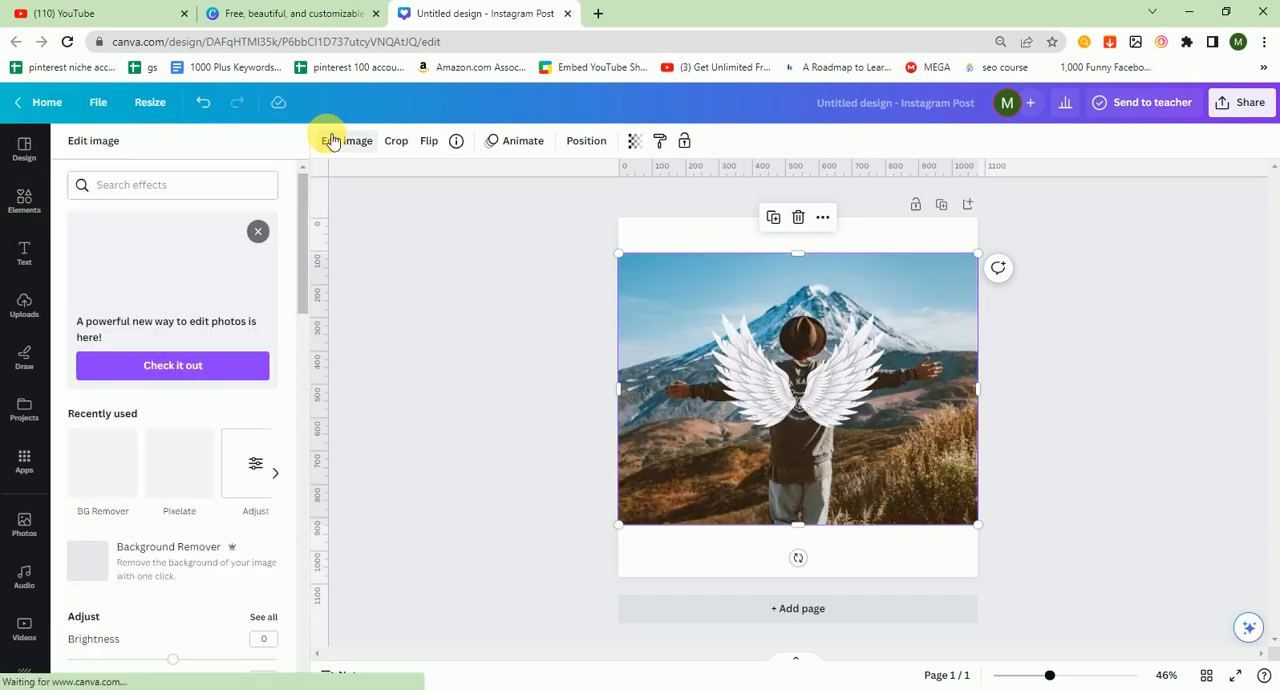
{"action": "left_click", "coordinate": [133, 567]}
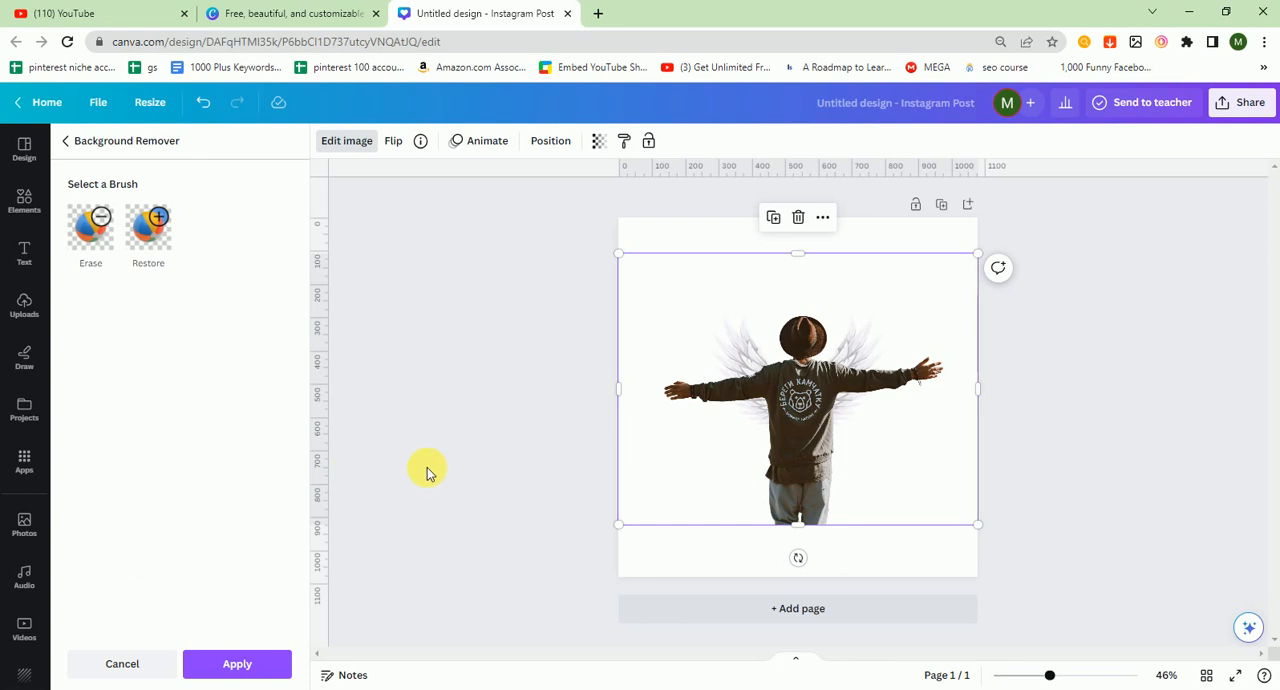
{"action": "left_click", "coordinate": [760, 385]}
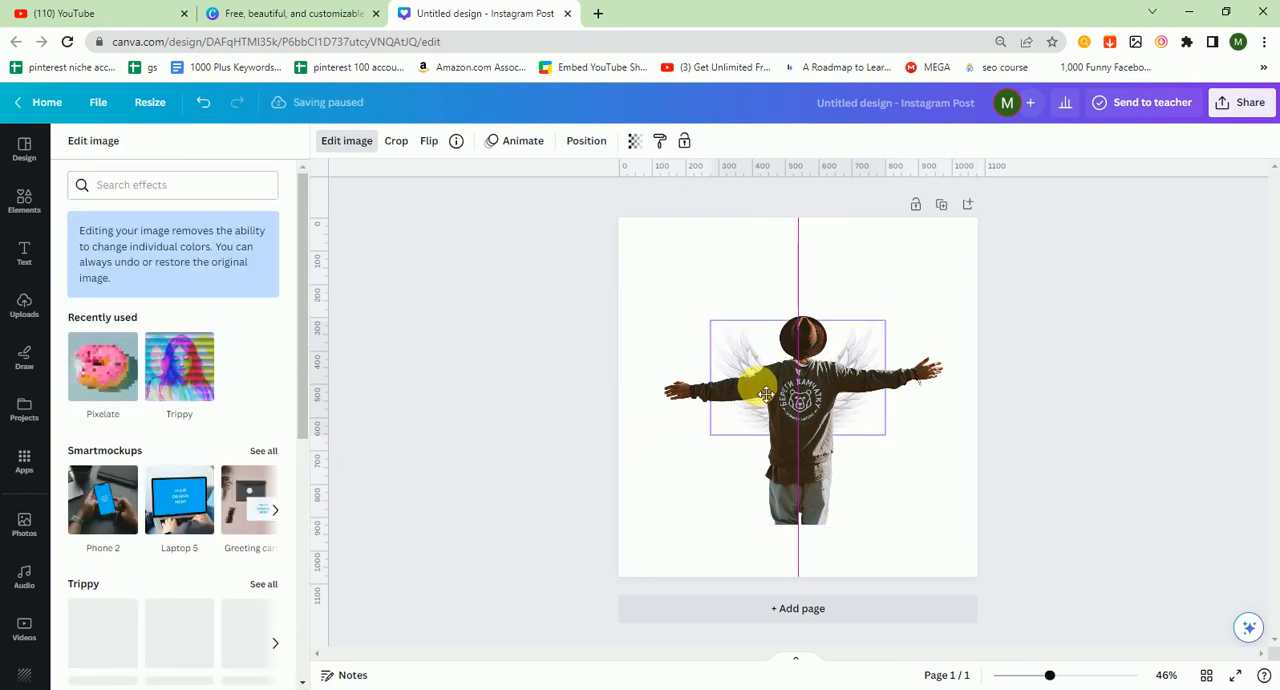
{"action": "left_click", "coordinate": [673, 286]}
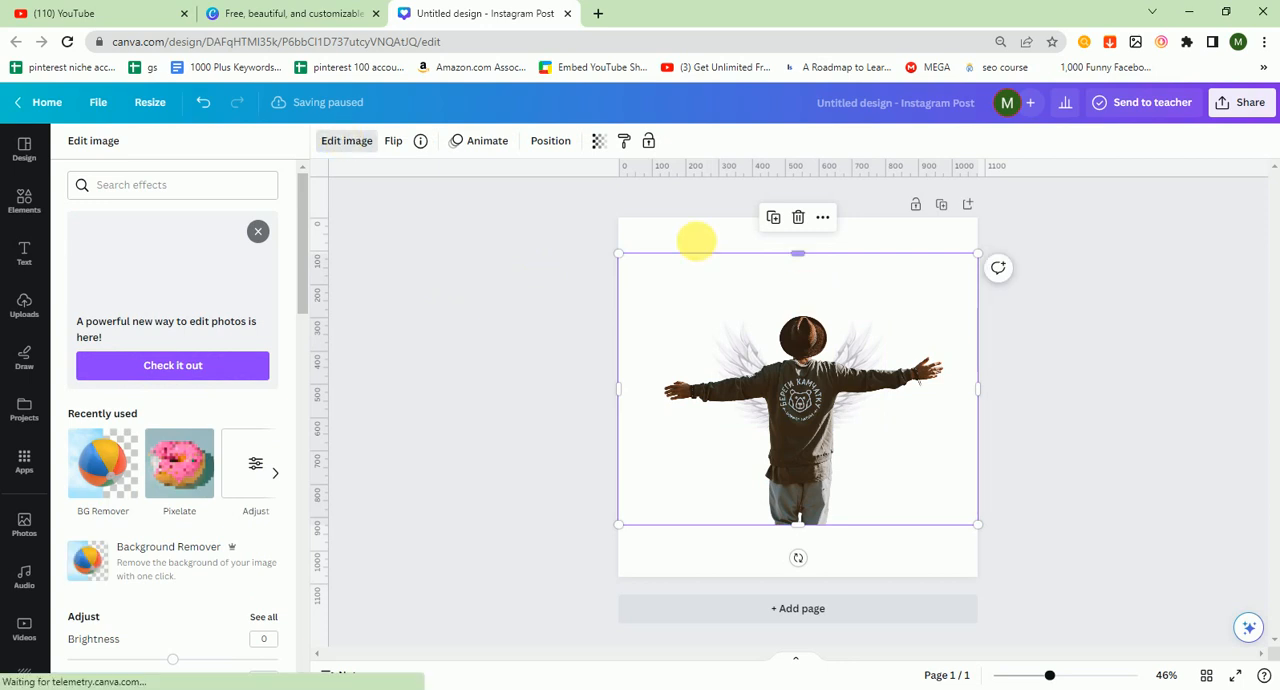
{"action": "left_click", "coordinate": [696, 240]}
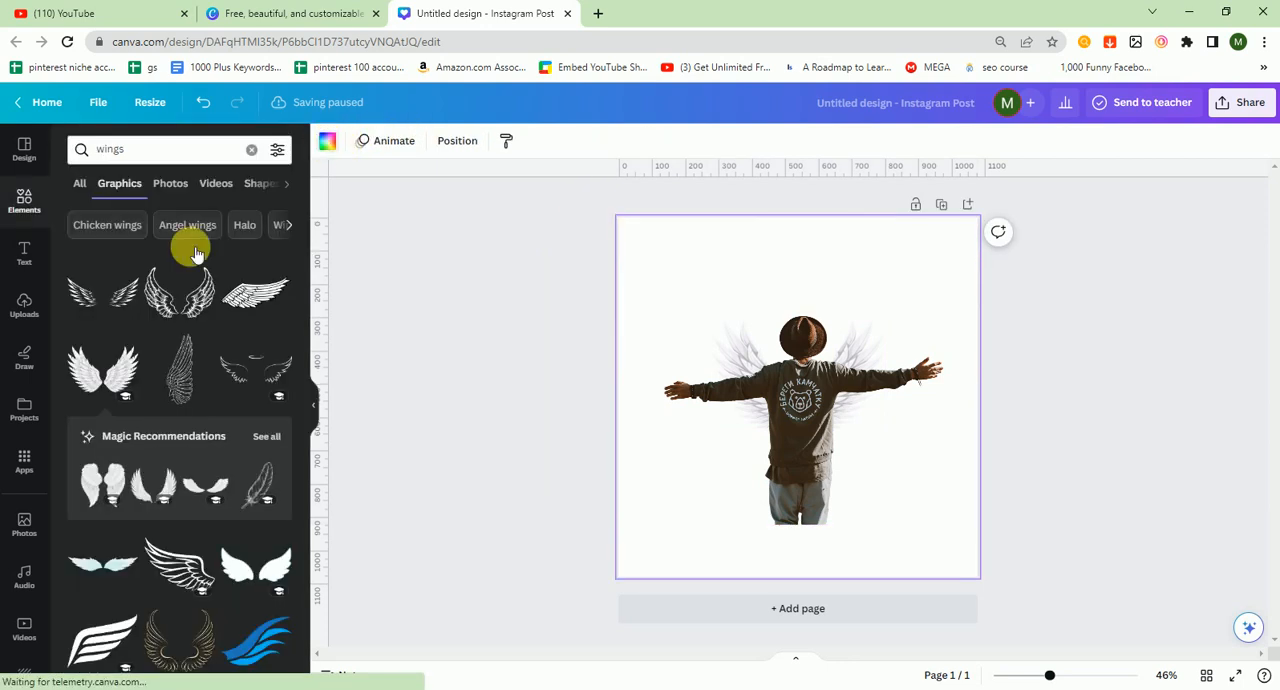
{"action": "left_click", "coordinate": [162, 391]}
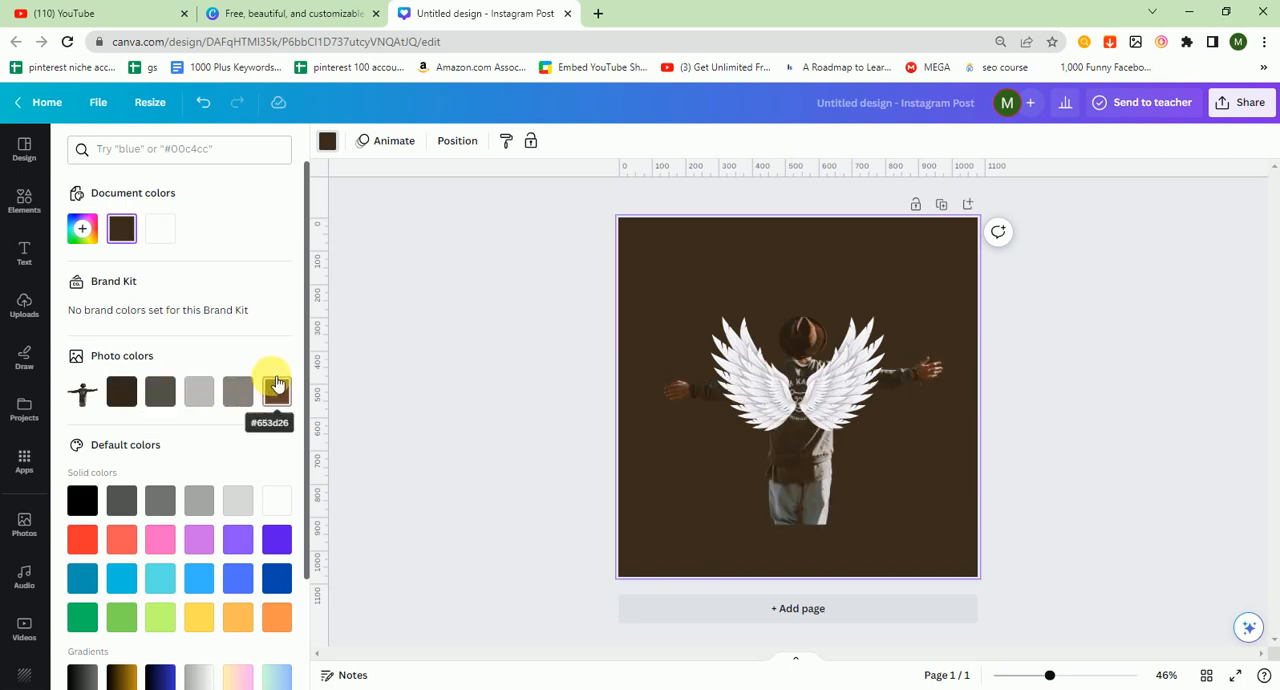
{"action": "left_click", "coordinate": [240, 392]}
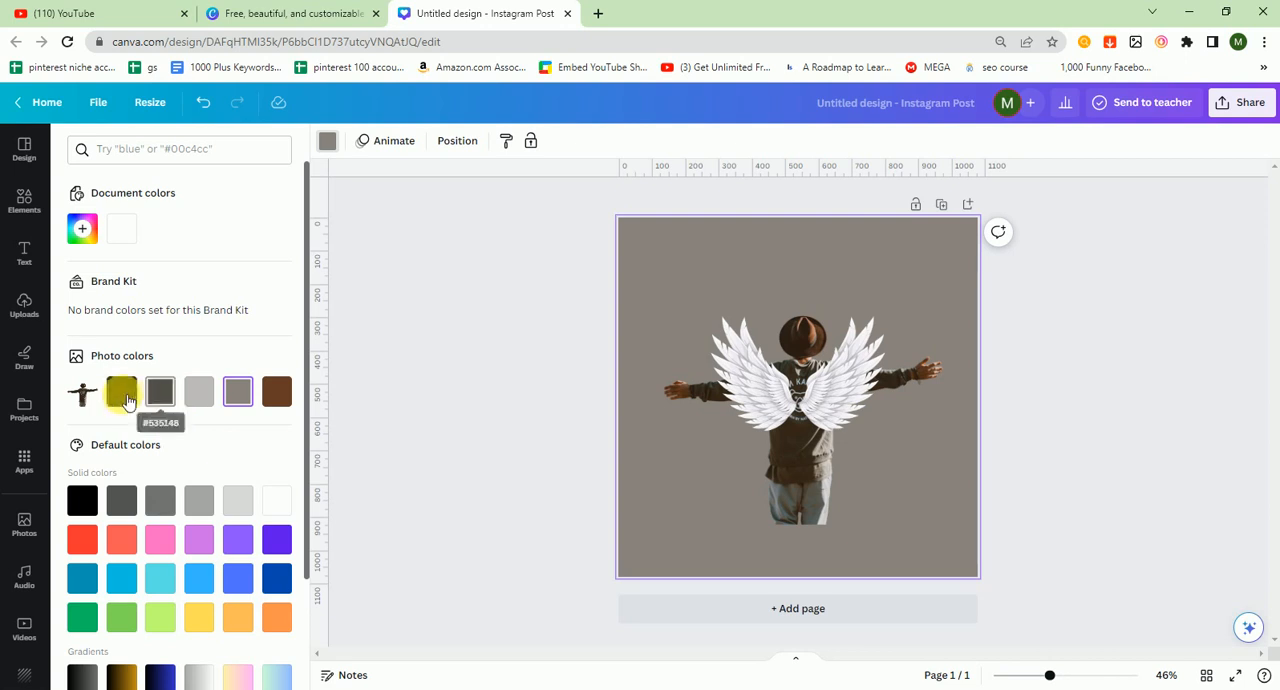
{"action": "left_click", "coordinate": [124, 396]}
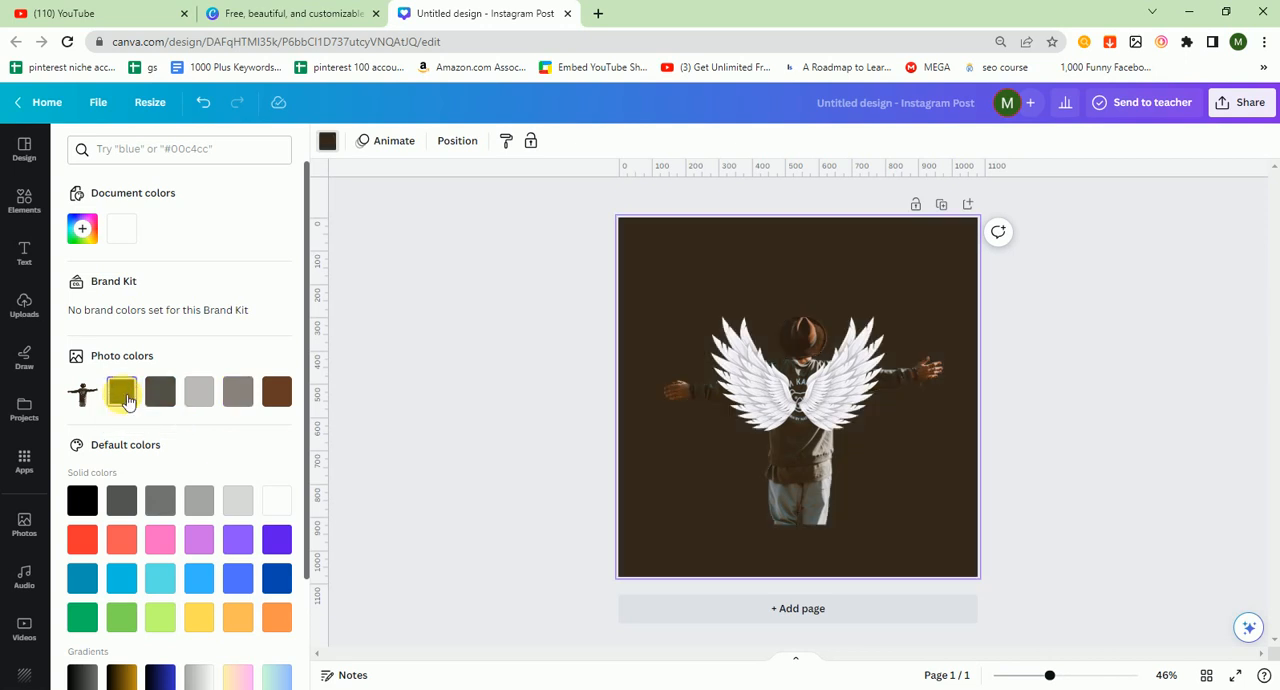
{"action": "key", "text": "ctrl+z"}
{"action": "key", "text": "ctrl+z"}
{"action": "key", "text": "ctrl+z"}
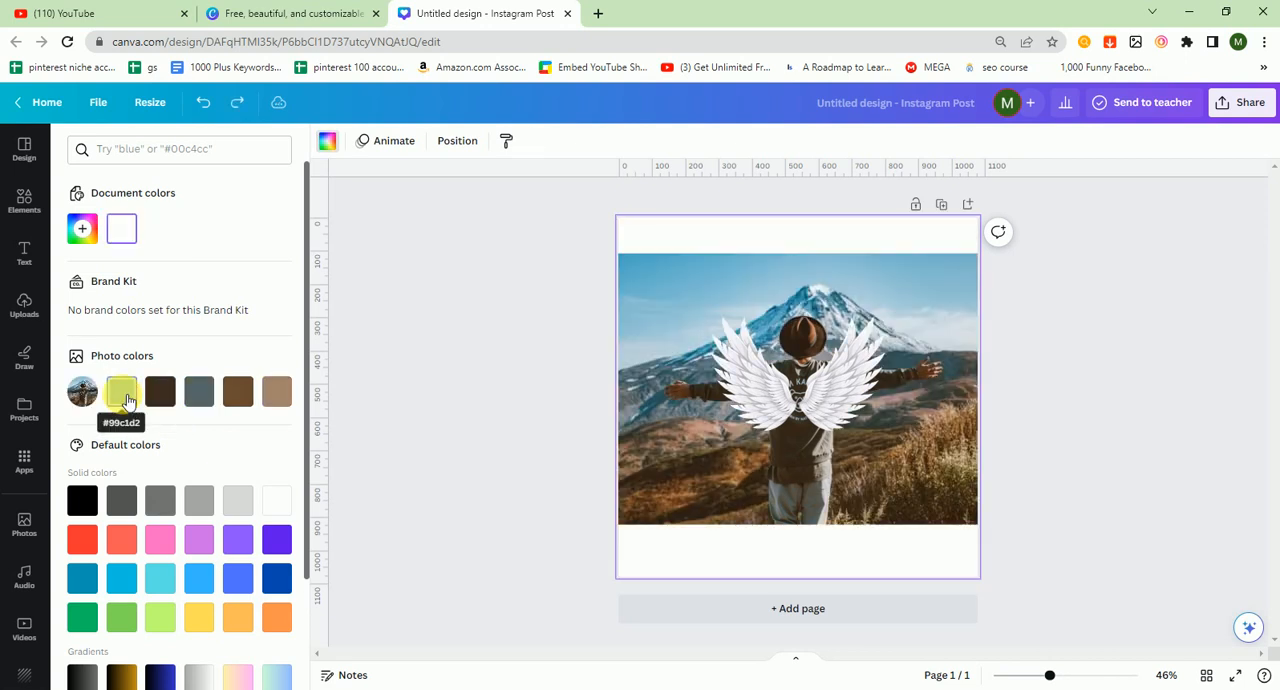
Step: Enlarge the white wings and reposition them behind the man's shoulders
{"action": "left_click", "coordinate": [437, 399]}
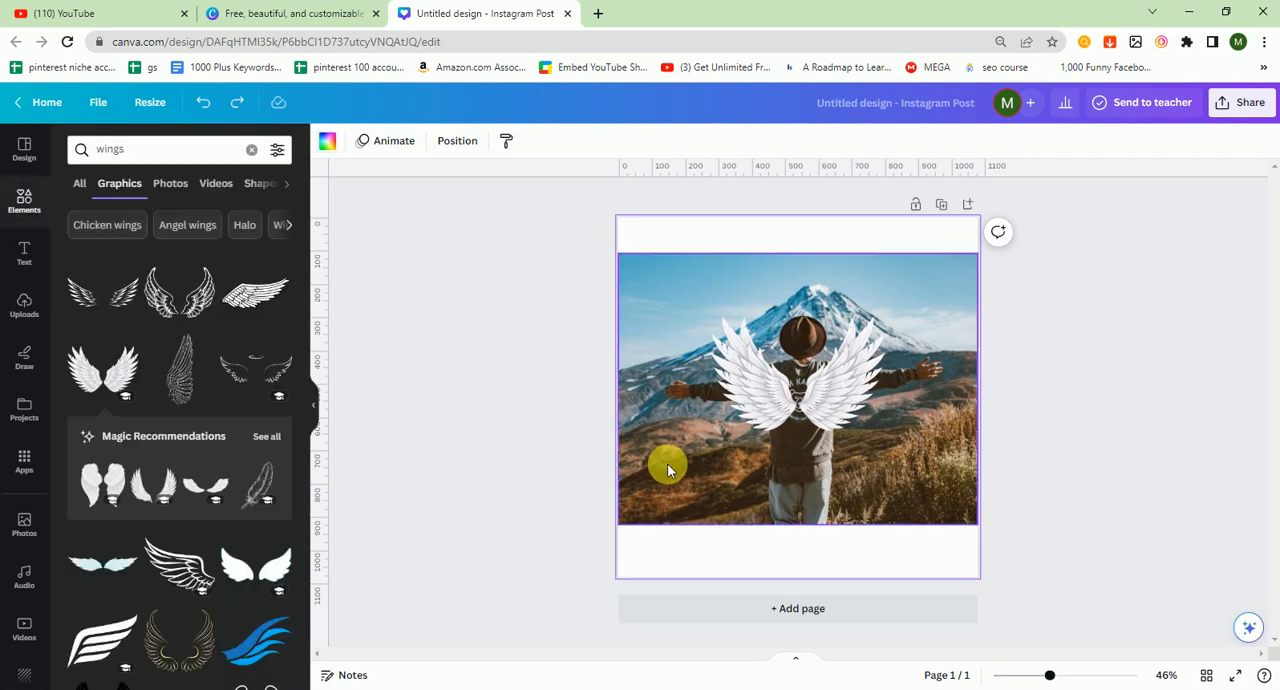
{"action": "left_click_drag", "start_coordinate": [857, 388], "coordinate": [914, 443]}
{"action": "left_click_drag", "start_coordinate": [870, 408], "coordinate": [860, 400]}
{"action": "left_click", "coordinate": [1076, 389]}
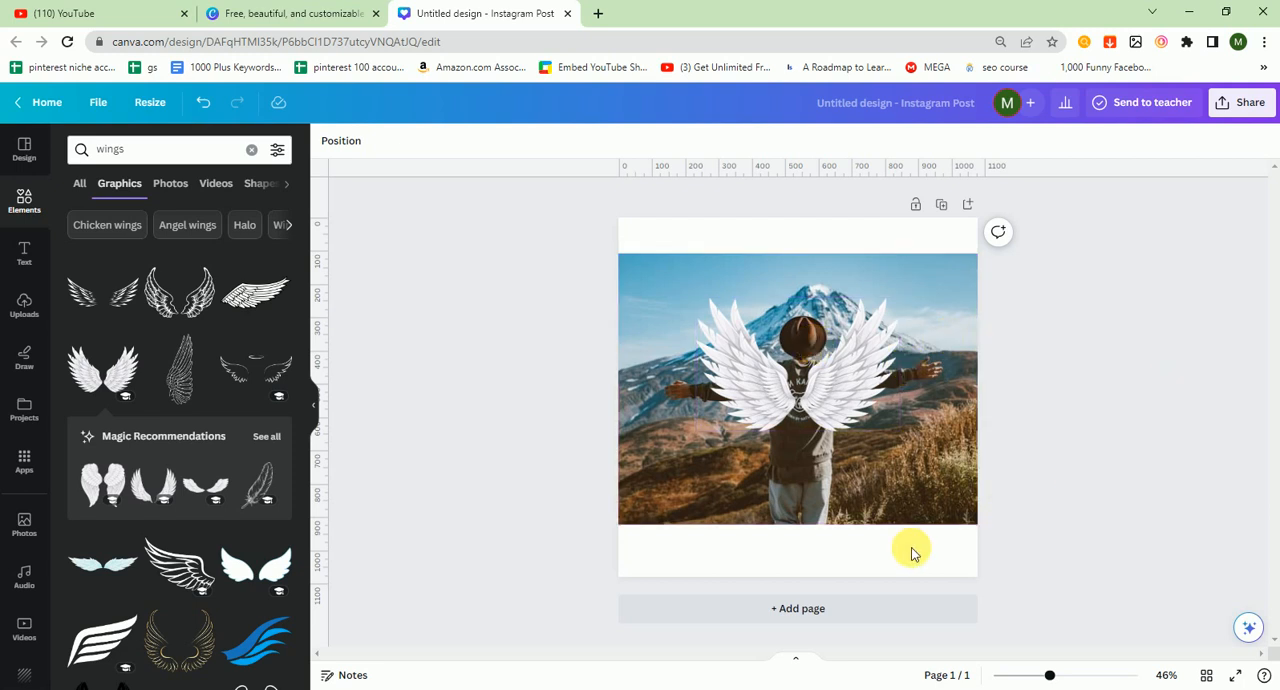
Step: Add a second page and try placing the silhouetted man-at-sunset photo on it before deleting it
{"action": "left_click", "coordinate": [826, 612]}
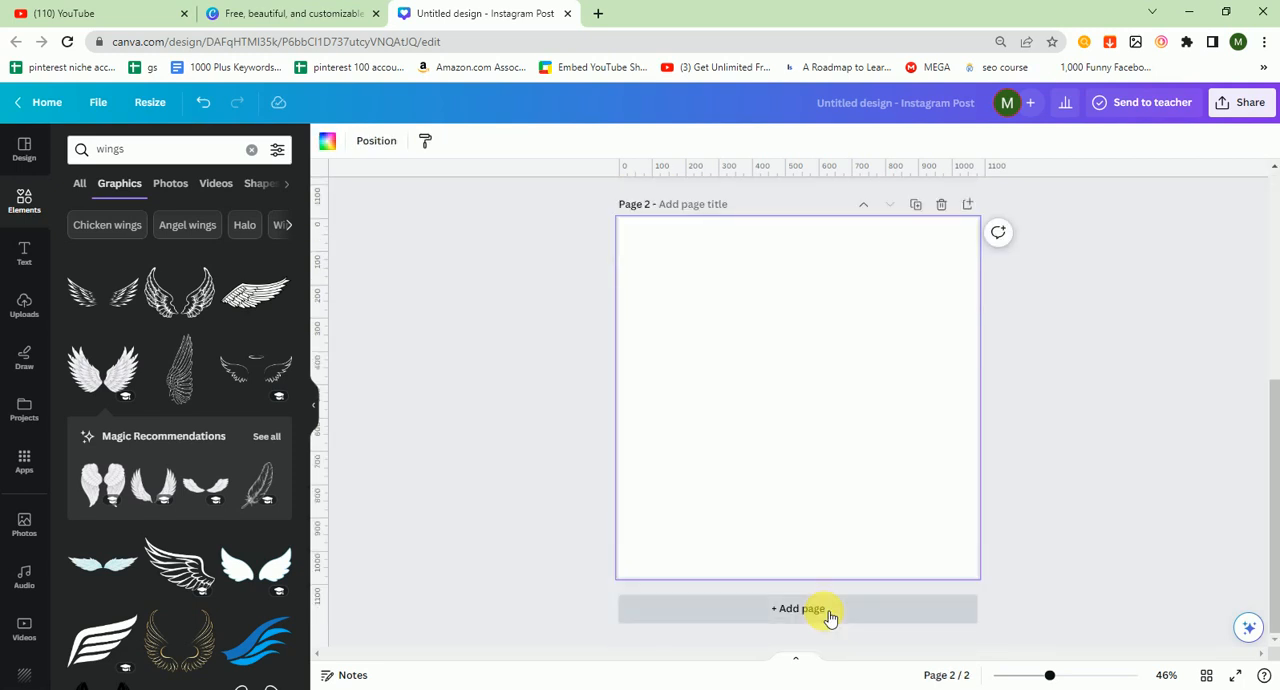
{"action": "left_click", "coordinate": [24, 530]}
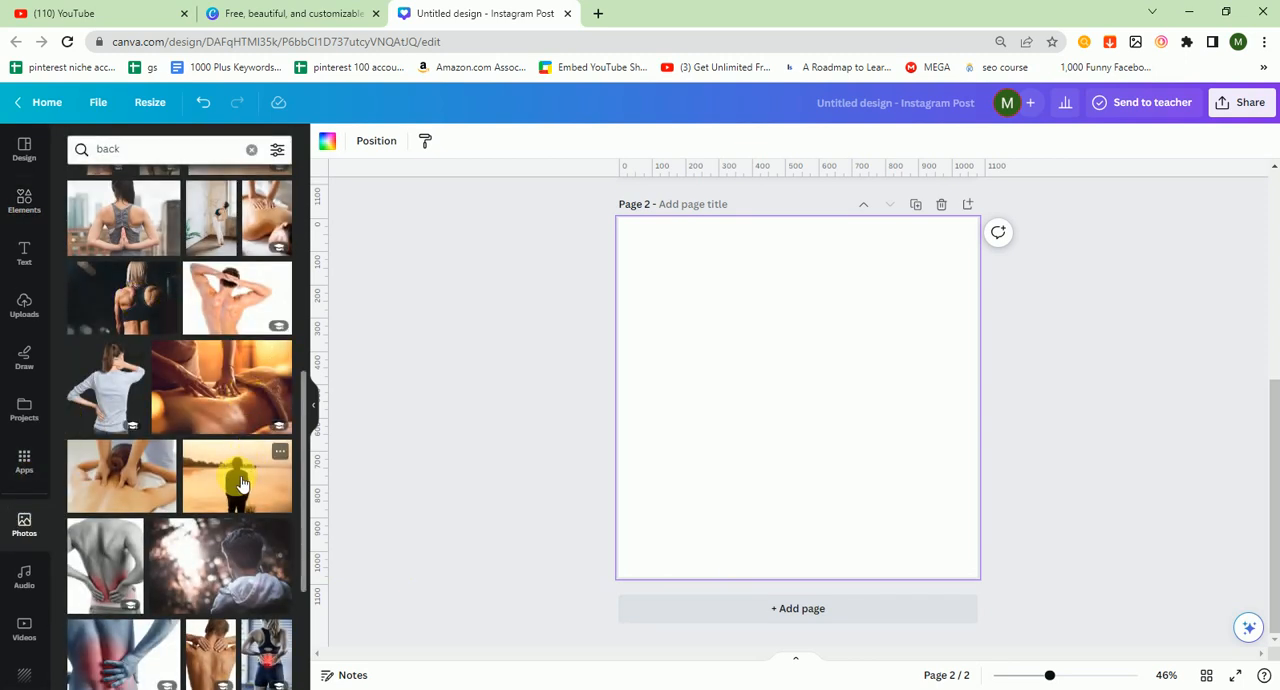
{"action": "left_click", "coordinate": [240, 484]}
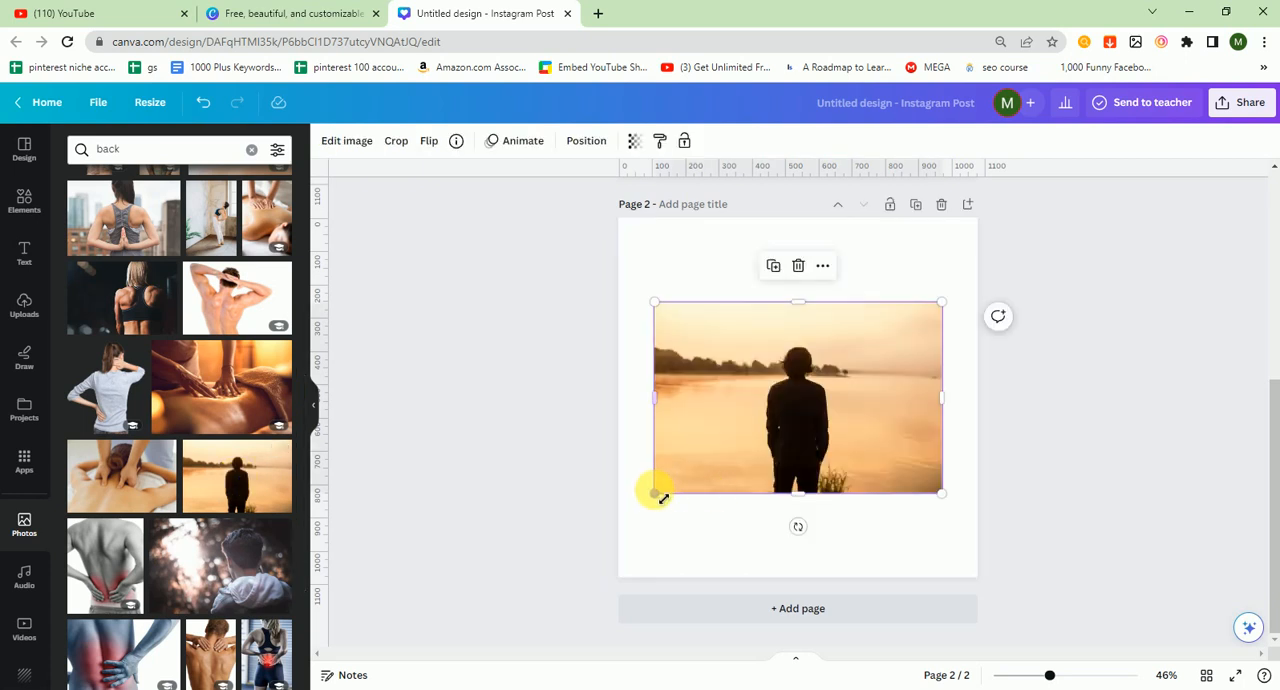
{"action": "left_click_drag", "start_coordinate": [645, 500], "coordinate": [633, 507]}
{"action": "left_click_drag", "start_coordinate": [834, 451], "coordinate": [840, 452]}
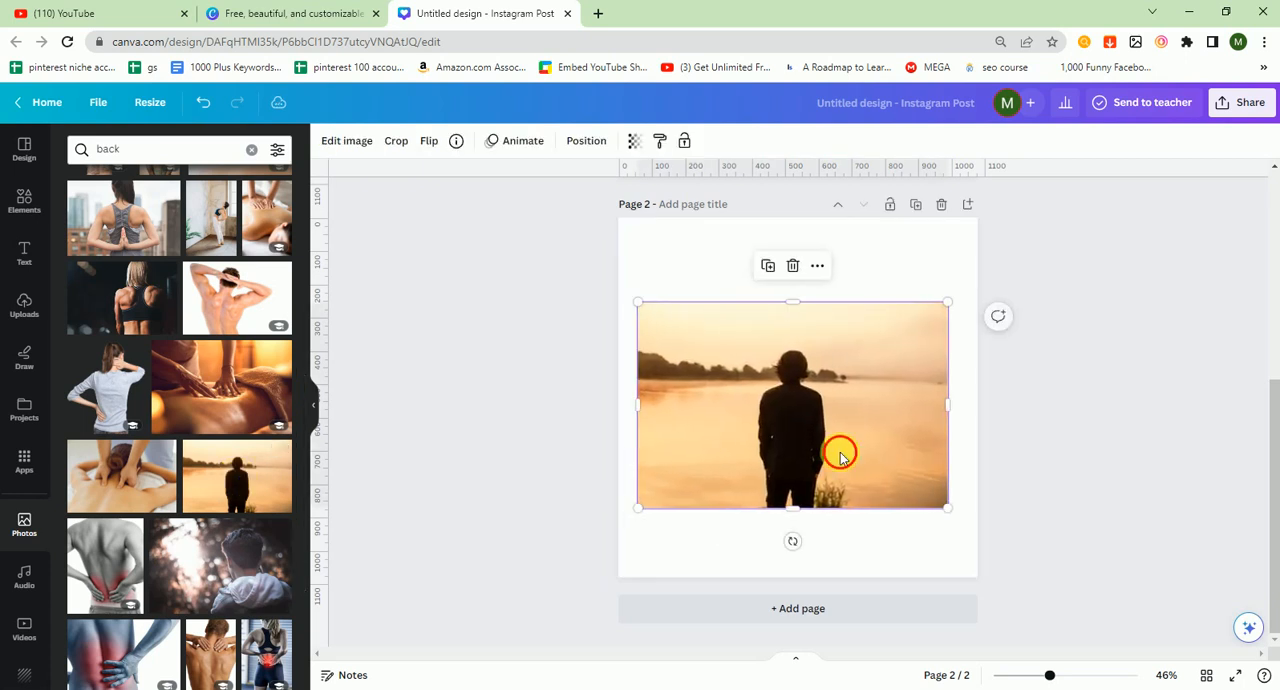
{"action": "key", "text": "Delete"}
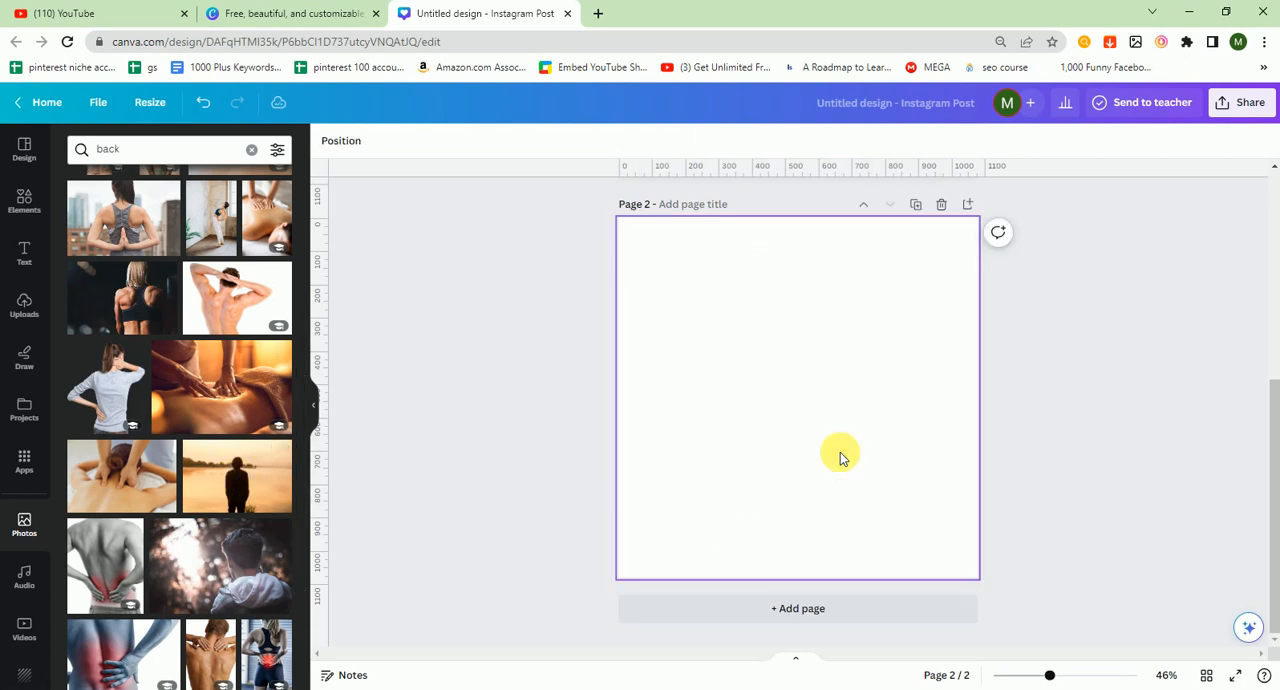
Step: Search the photo library for "man" and browse the results
{"action": "double_click", "coordinate": [130, 155]}
{"action": "key", "text": "BackSpace"}
{"action": "type", "text": "man"}
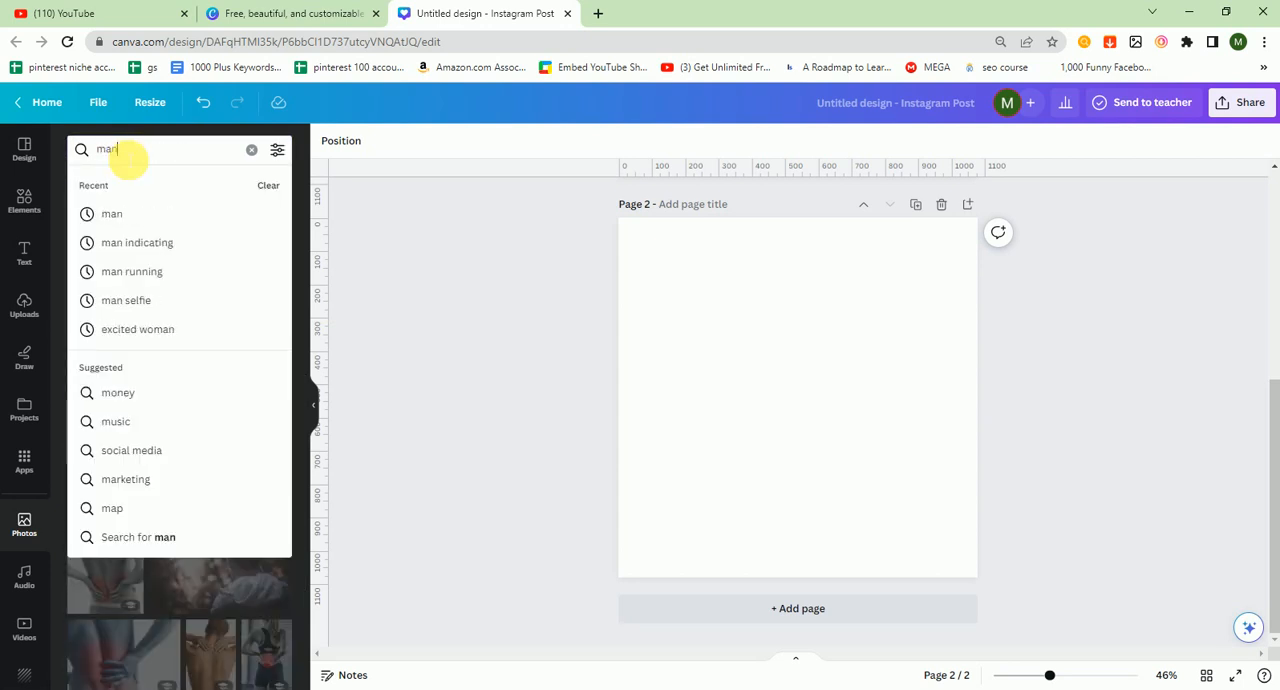
{"action": "key", "text": "Return"}
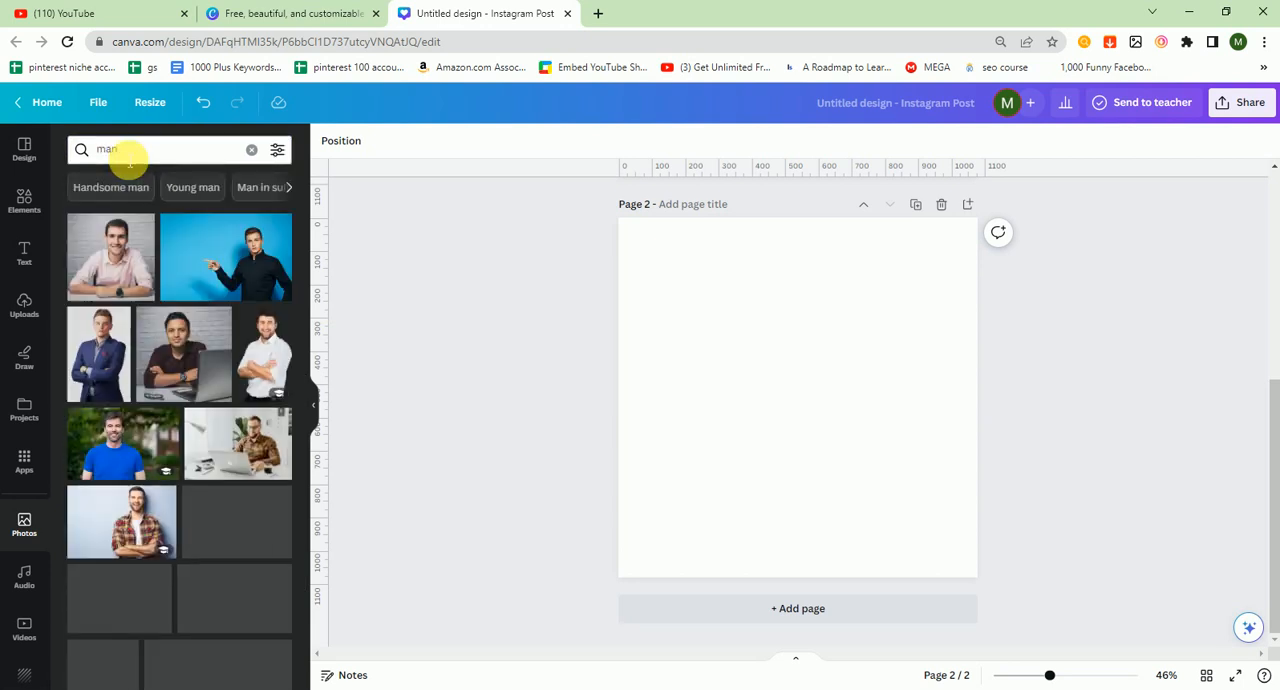
{"action": "scroll", "coordinate": [300, 320], "scroll_direction": "down", "scroll_amount": 2}
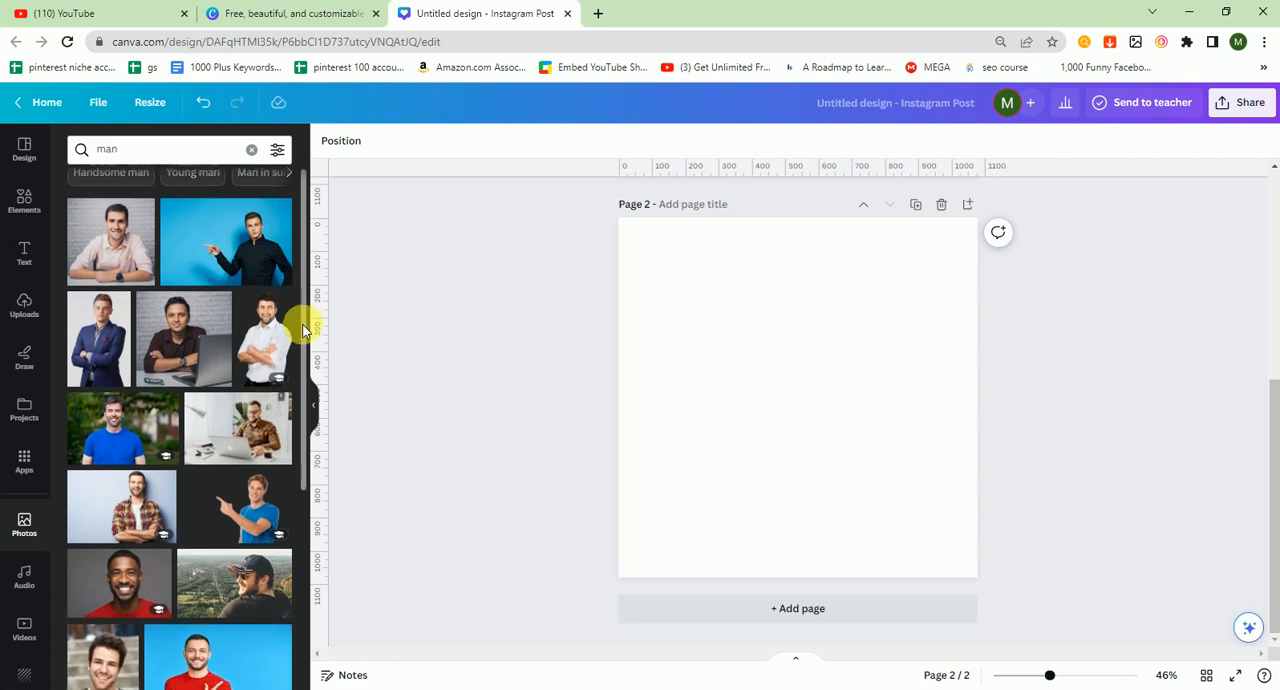
{"action": "scroll", "coordinate": [304, 384], "scroll_direction": "down", "scroll_amount": 5}
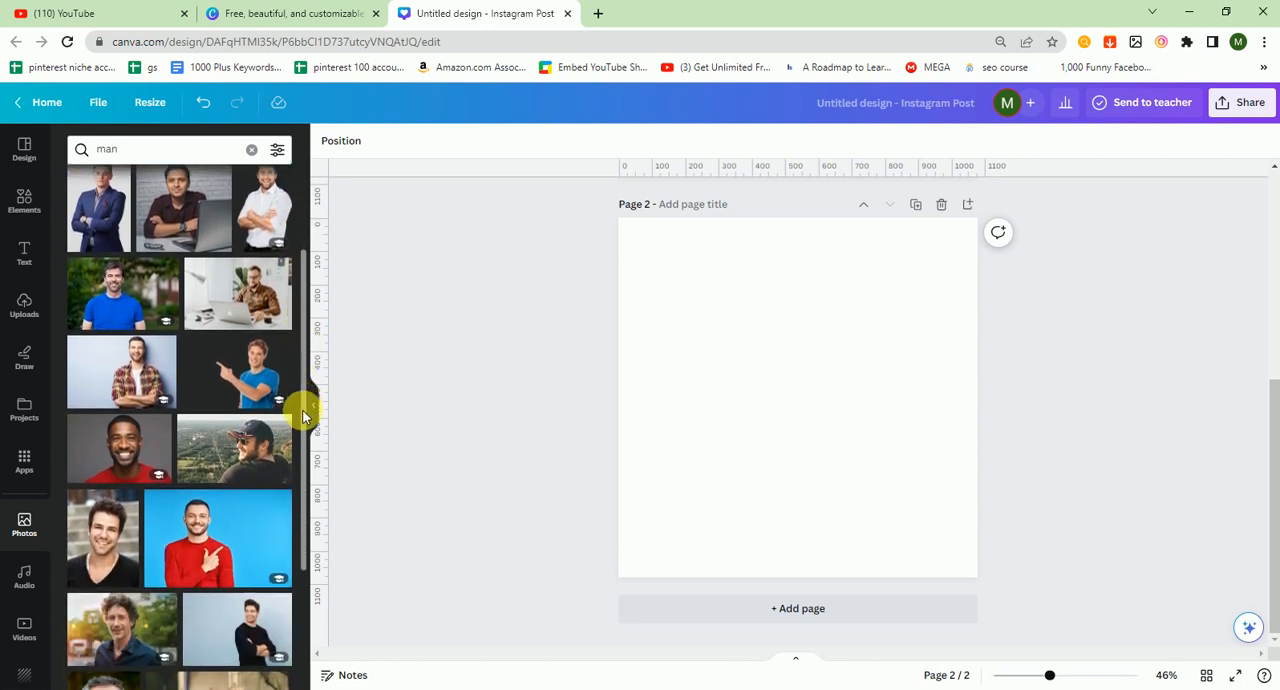
{"action": "scroll", "coordinate": [298, 469], "scroll_direction": "down", "scroll_amount": 4}
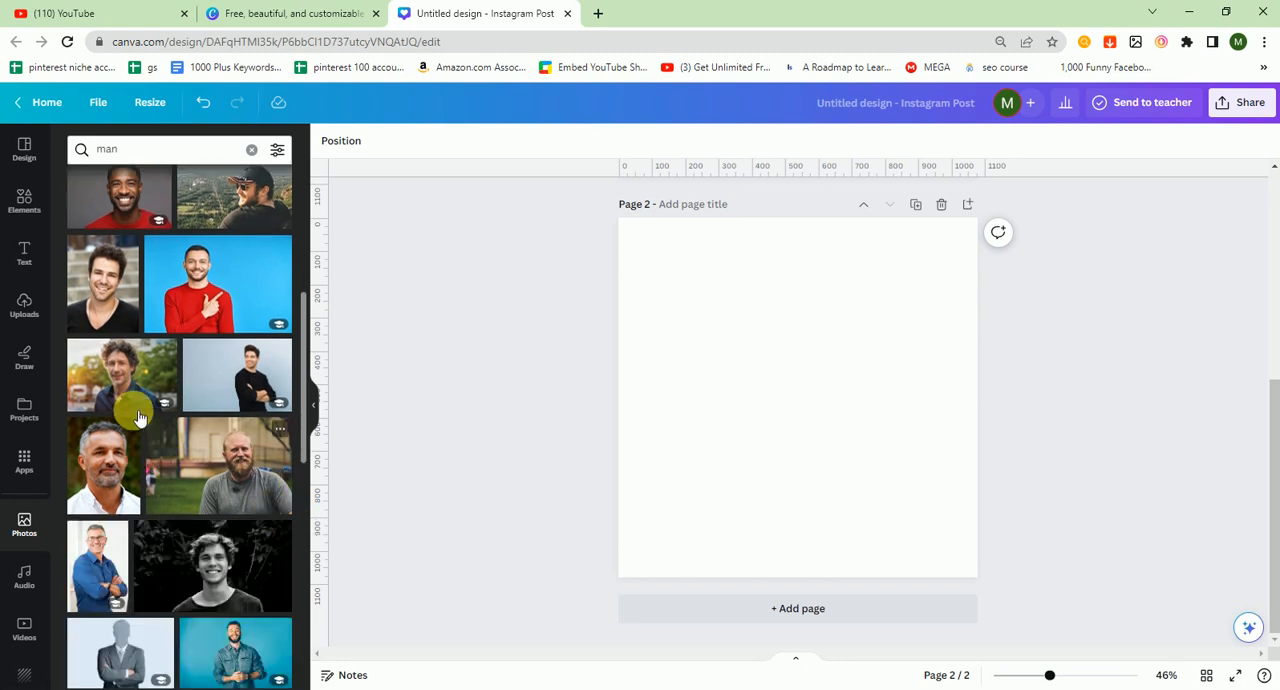
{"action": "left_click", "coordinate": [128, 398]}
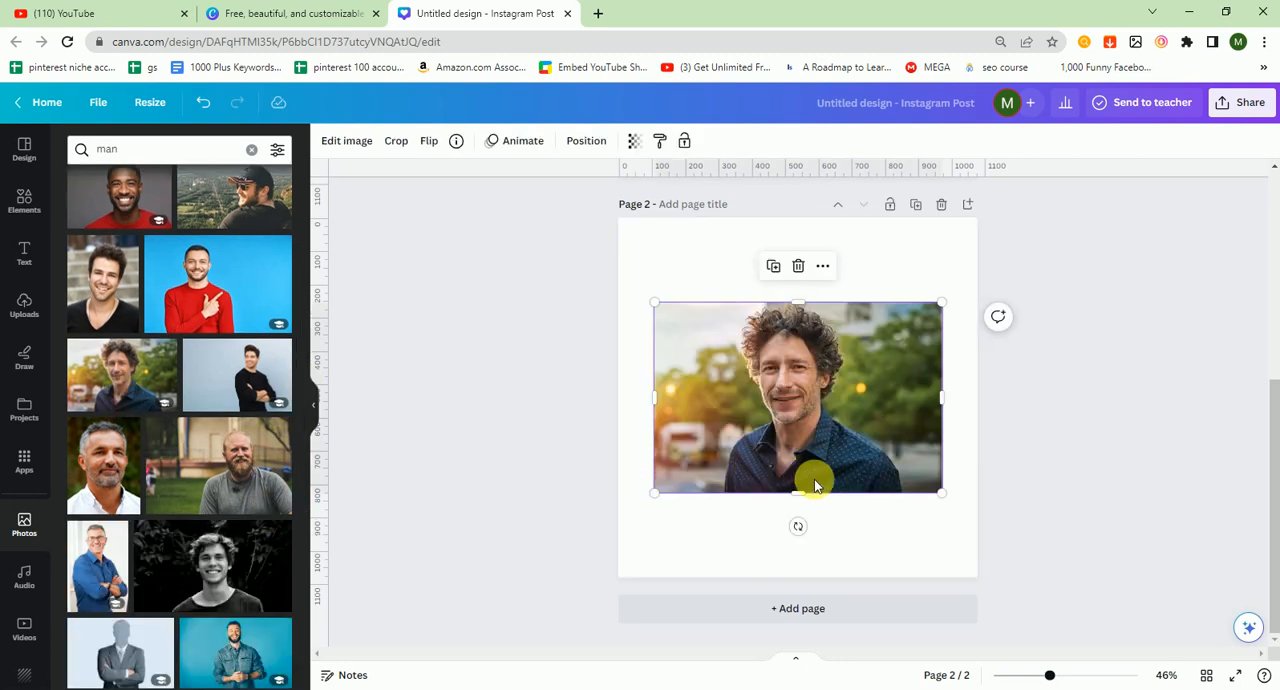
{"action": "left_click_drag", "start_coordinate": [812, 502], "coordinate": [811, 525]}
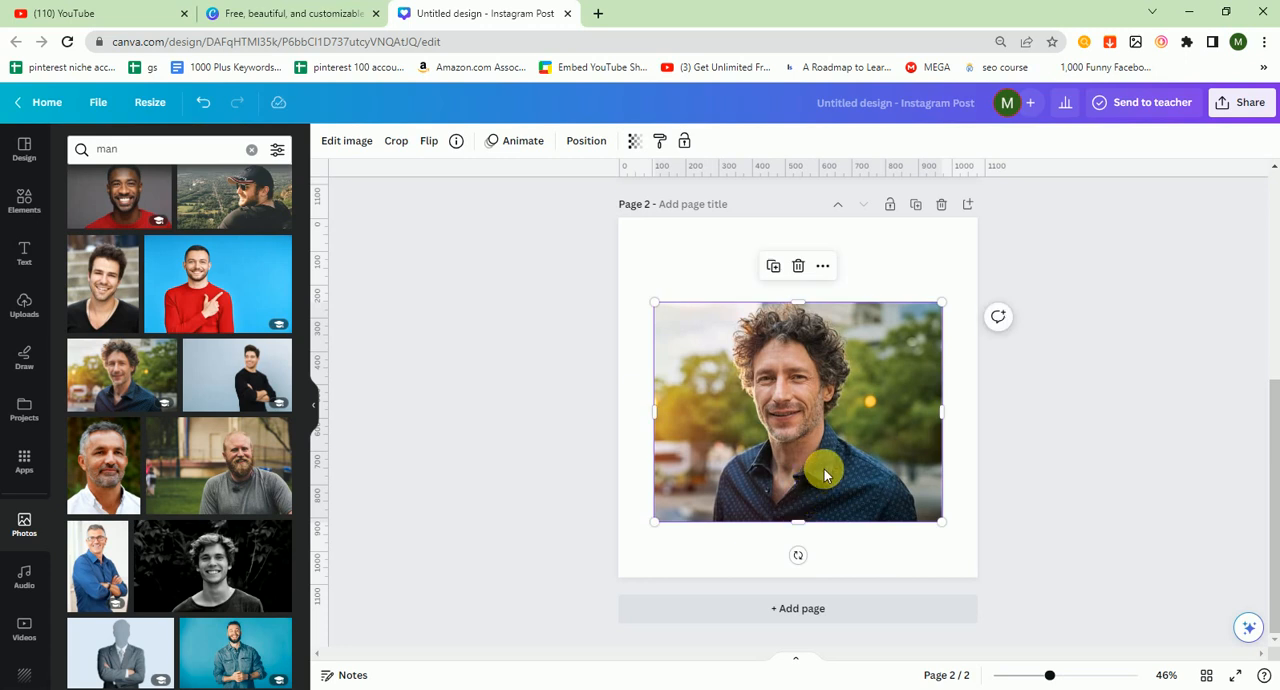
{"action": "key", "text": "Delete"}
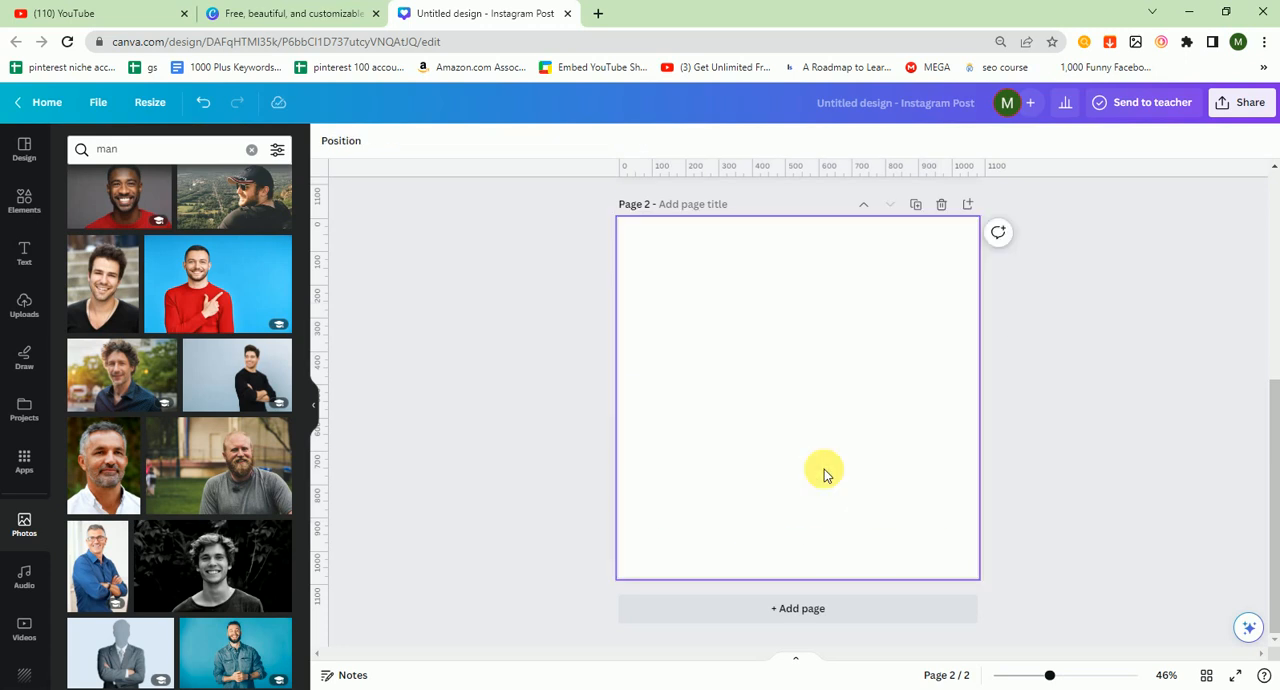
Step: Add the photo of the smiling man in a denim shirt on blue to page 2 and stretch it to the full page width
{"action": "left_click", "coordinate": [243, 650]}
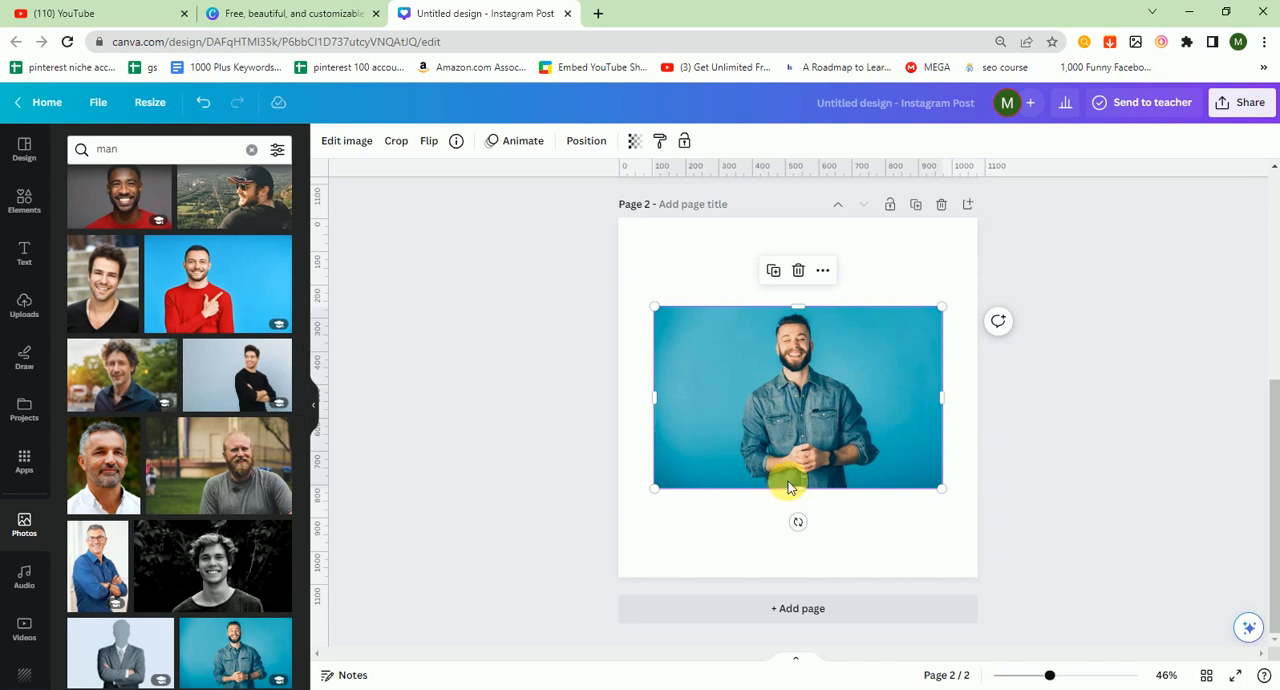
{"action": "left_click_drag", "start_coordinate": [808, 496], "coordinate": [808, 541]}
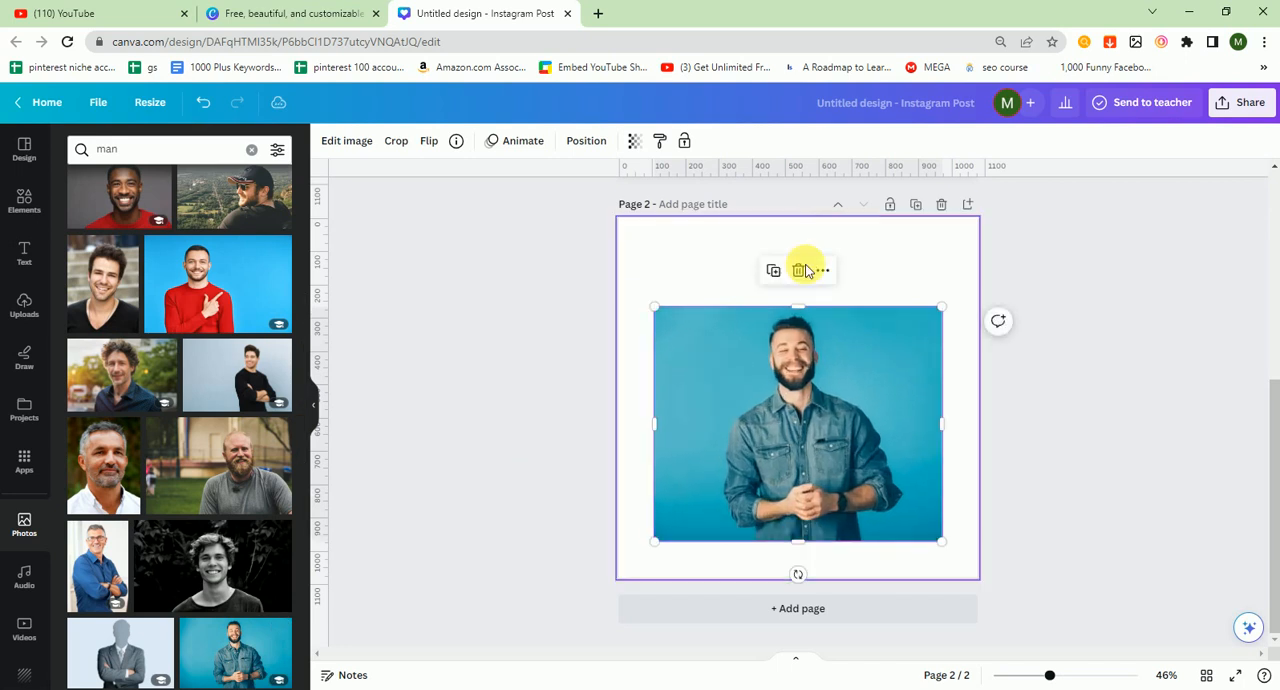
{"action": "left_click_drag", "start_coordinate": [805, 318], "coordinate": [808, 240]}
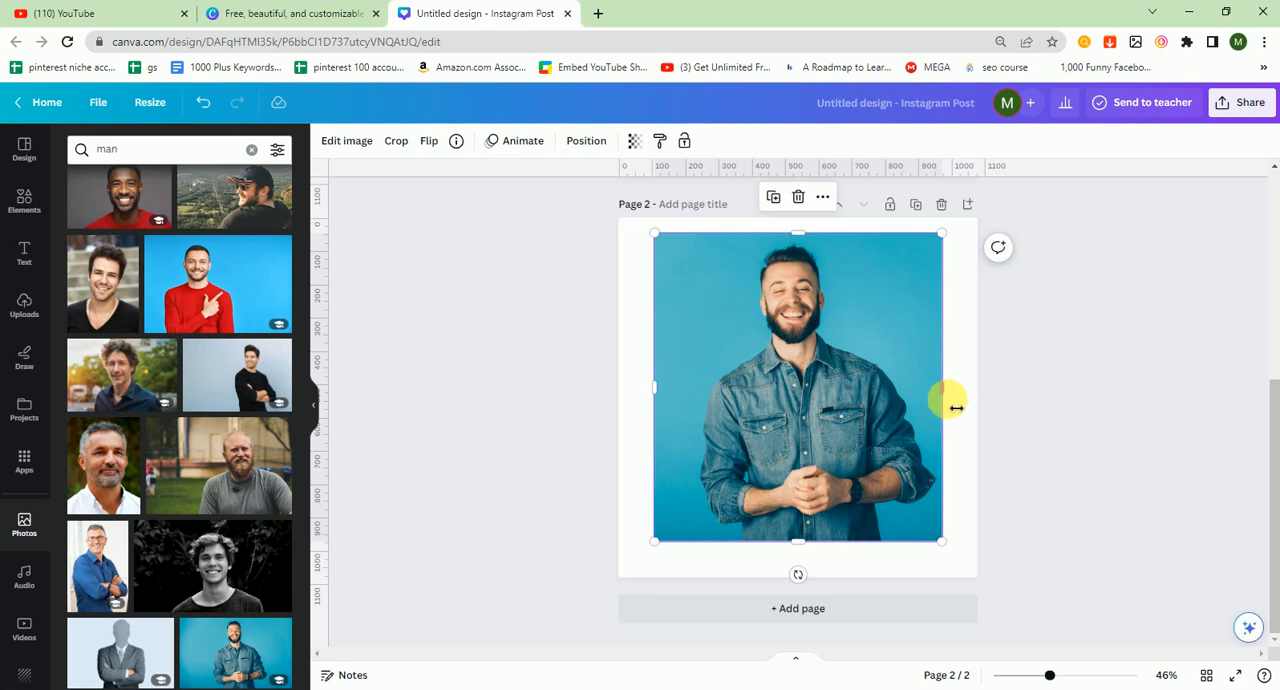
{"action": "left_click_drag", "start_coordinate": [945, 400], "coordinate": [979, 404]}
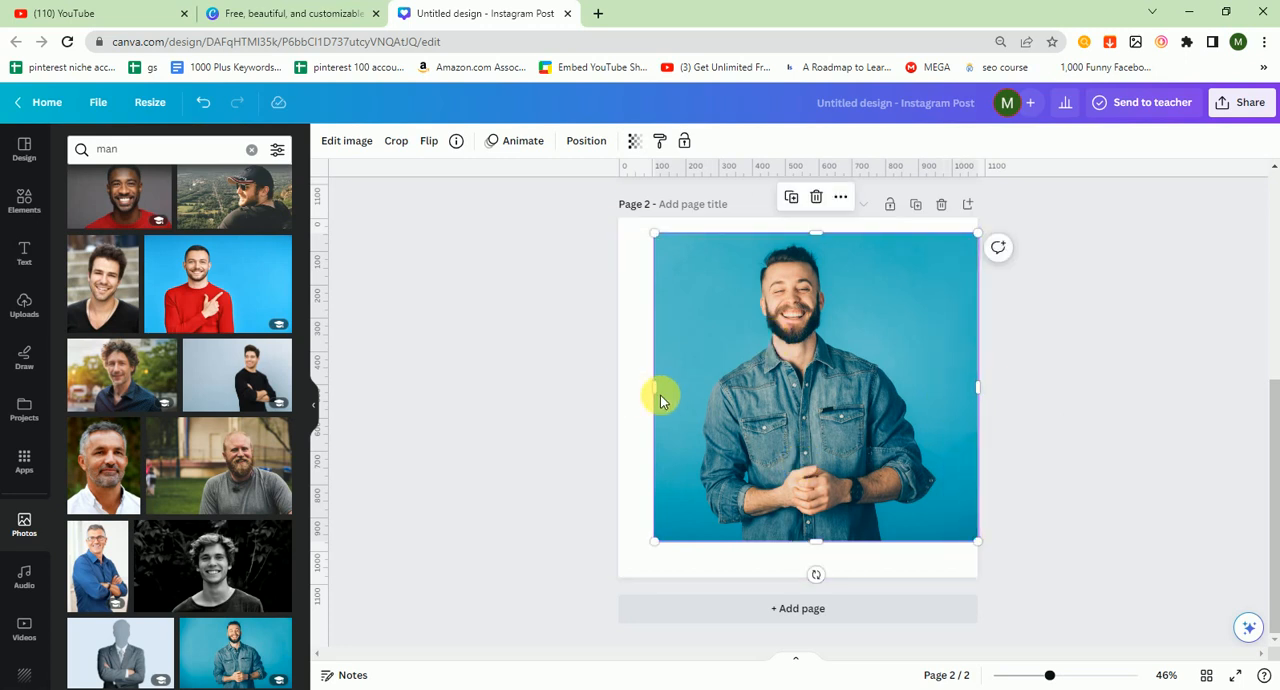
{"action": "left_click_drag", "start_coordinate": [652, 400], "coordinate": [620, 400]}
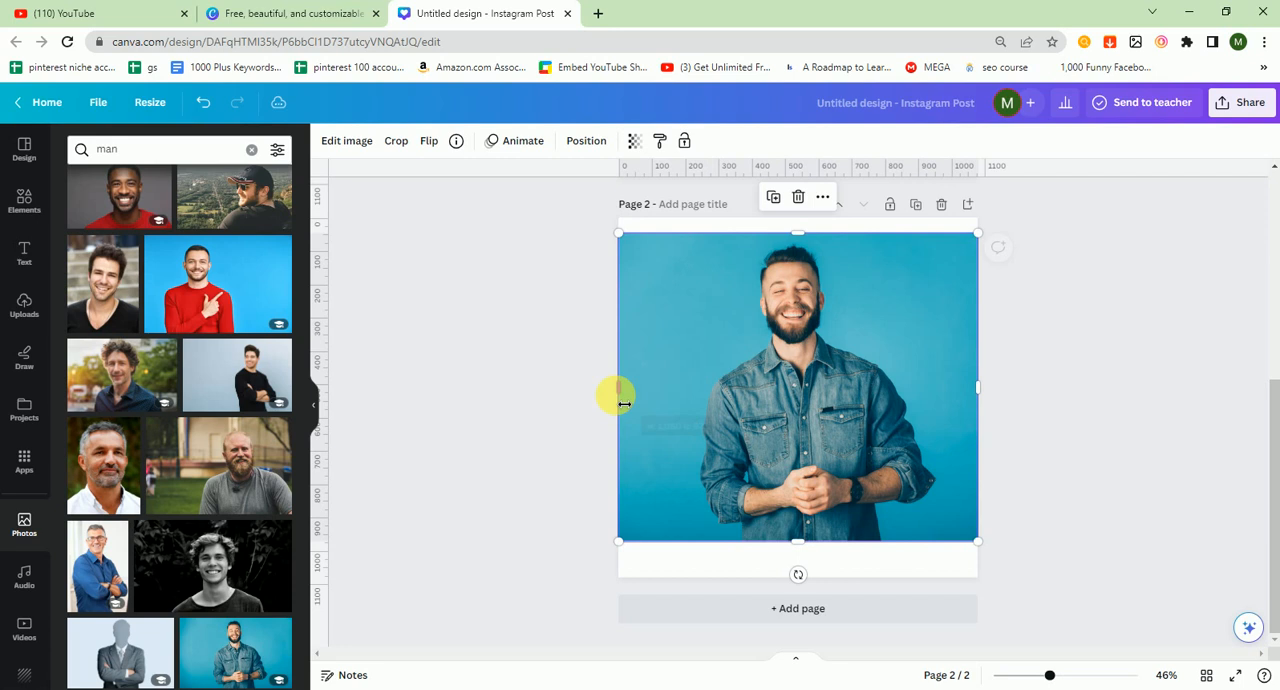
Step: Add the white wings photo from the elements search for wings, enlarge it and place it across the man's shoulders
{"action": "left_click", "coordinate": [24, 201]}
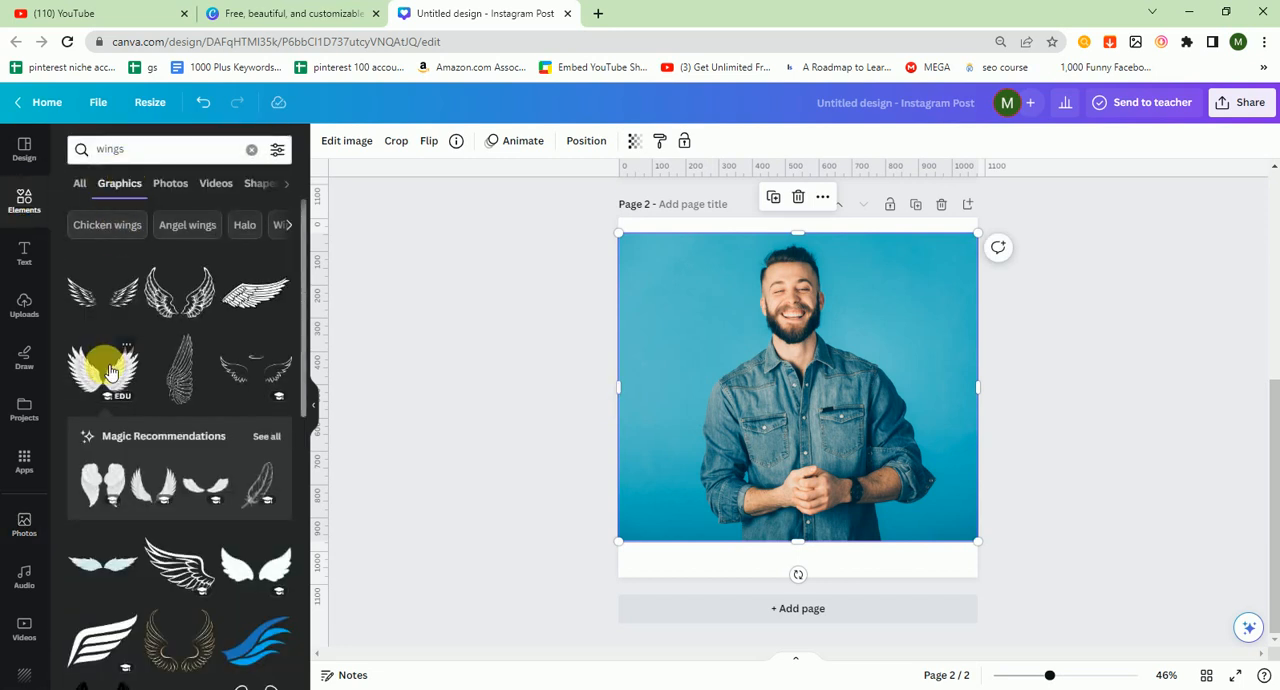
{"action": "left_click", "coordinate": [79, 183]}
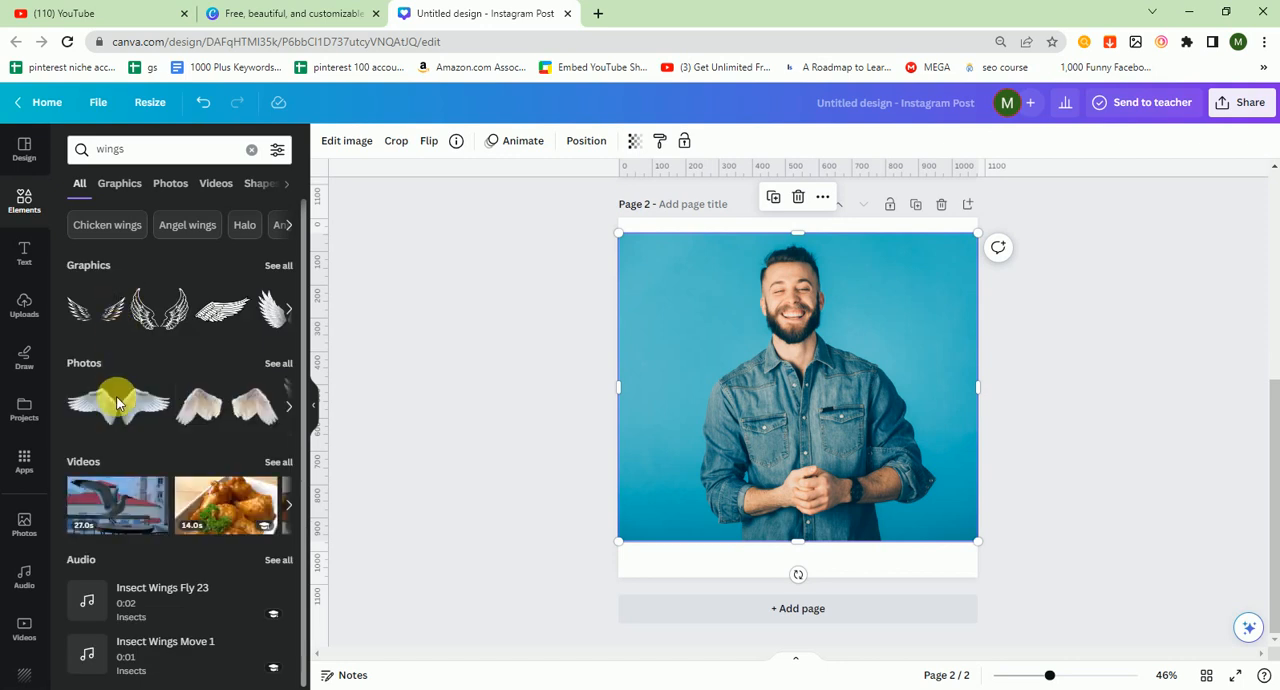
{"action": "left_click", "coordinate": [118, 405]}
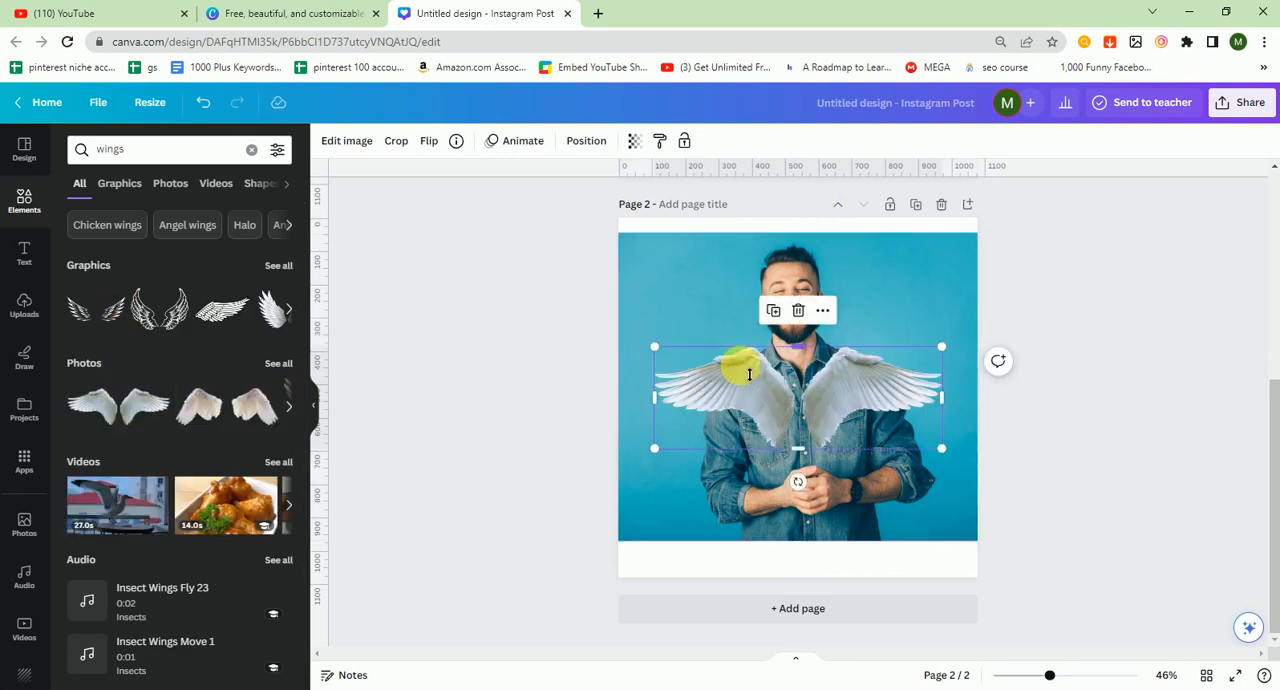
{"action": "left_click_drag", "start_coordinate": [771, 385], "coordinate": [766, 375]}
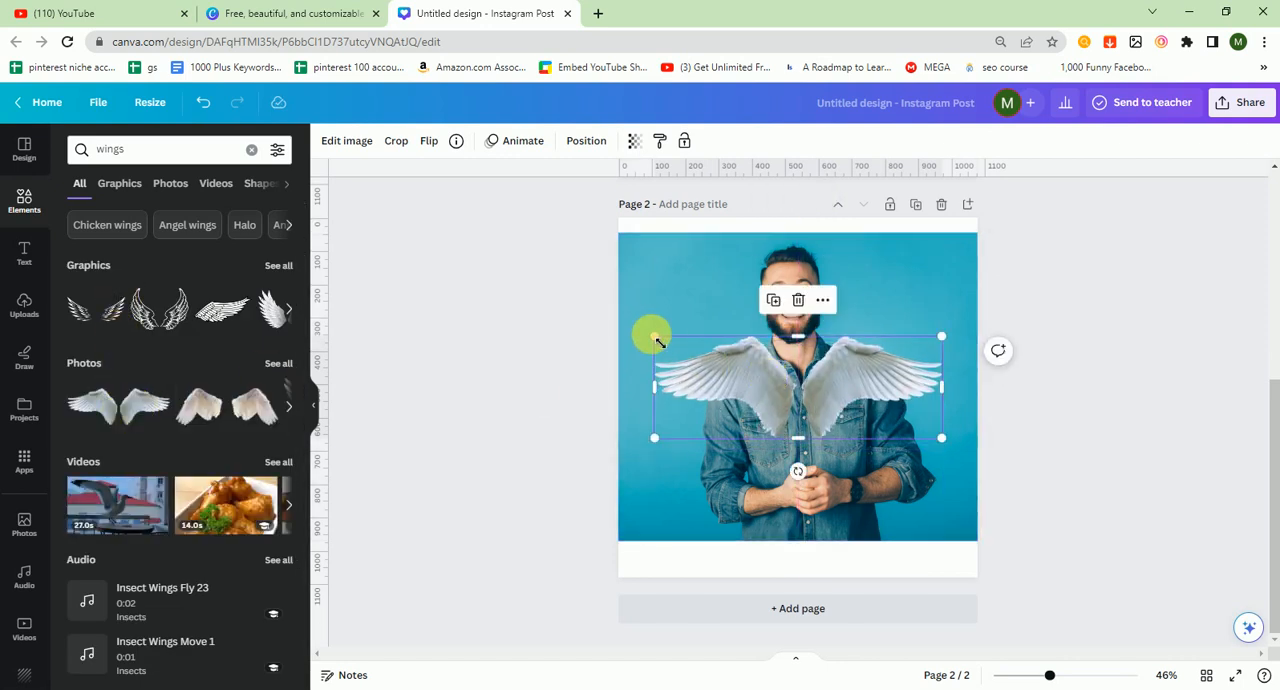
{"action": "left_click_drag", "start_coordinate": [652, 335], "coordinate": [604, 318]}
{"action": "left_click_drag", "start_coordinate": [779, 389], "coordinate": [804, 390]}
Step: Try sending the wings backward, then undo that layer change
{"action": "right_click", "coordinate": [790, 392]}
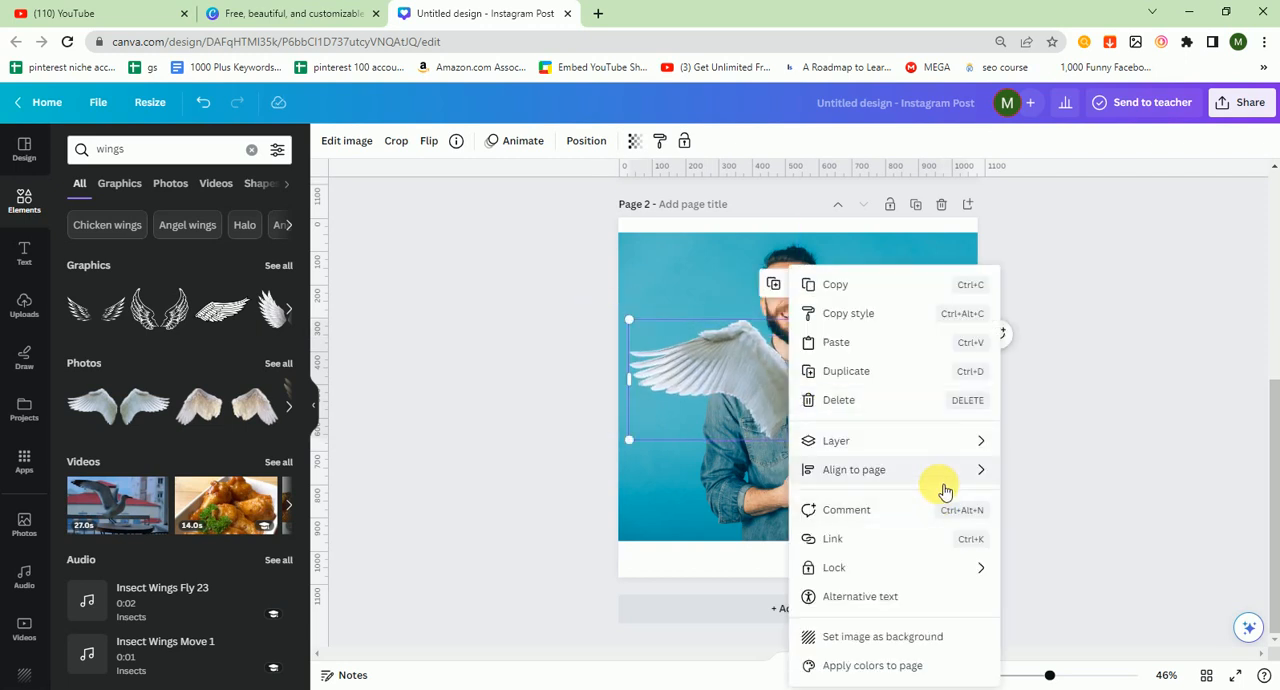
{"action": "mouse_move", "coordinate": [900, 462]}
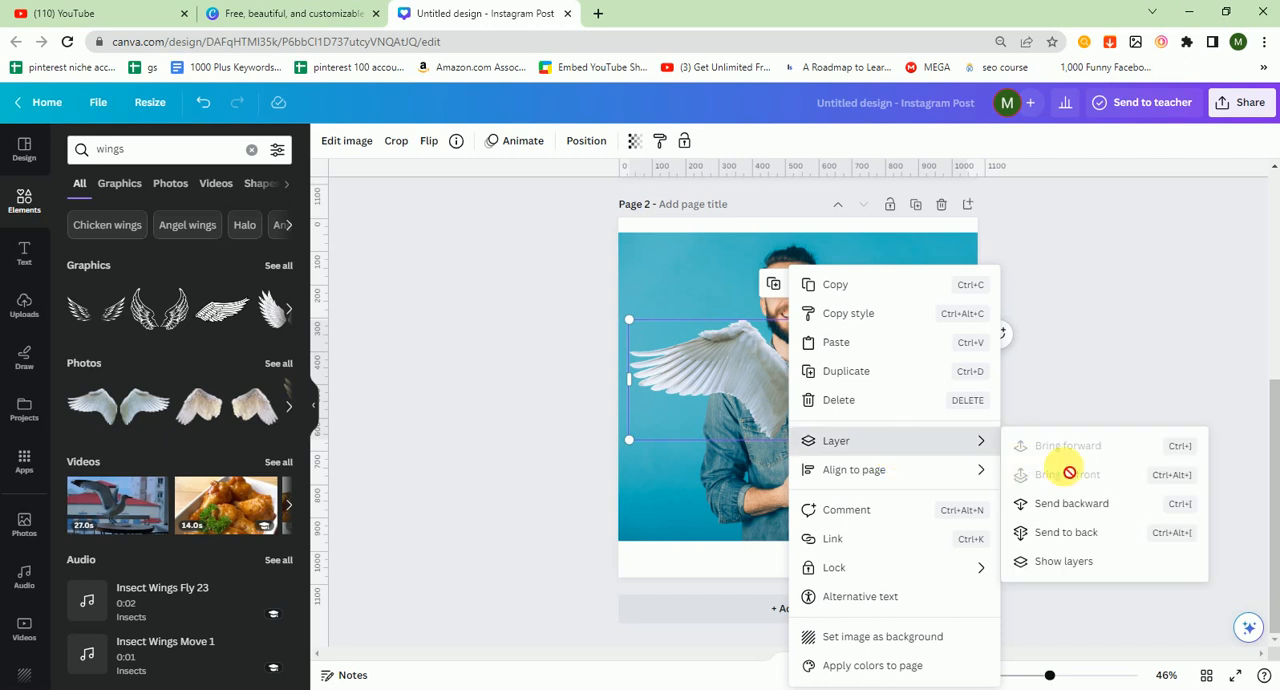
{"action": "left_click", "coordinate": [1048, 504]}
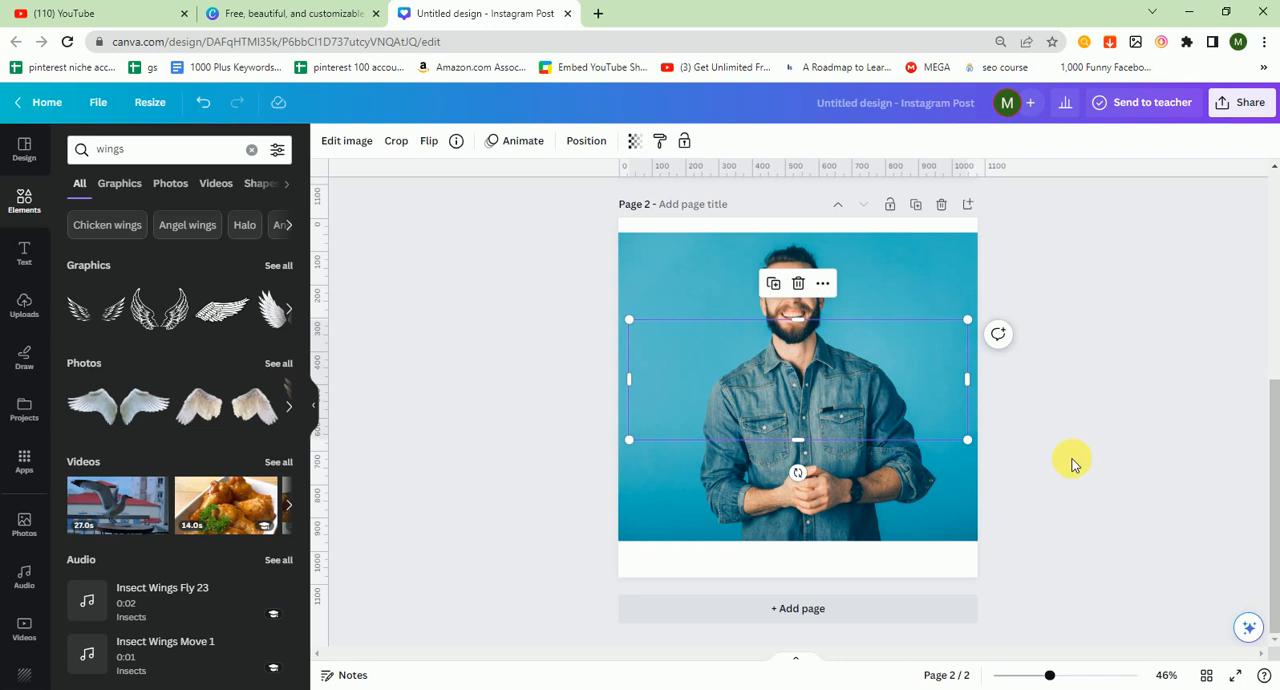
{"action": "key", "text": "ctrl+z"}
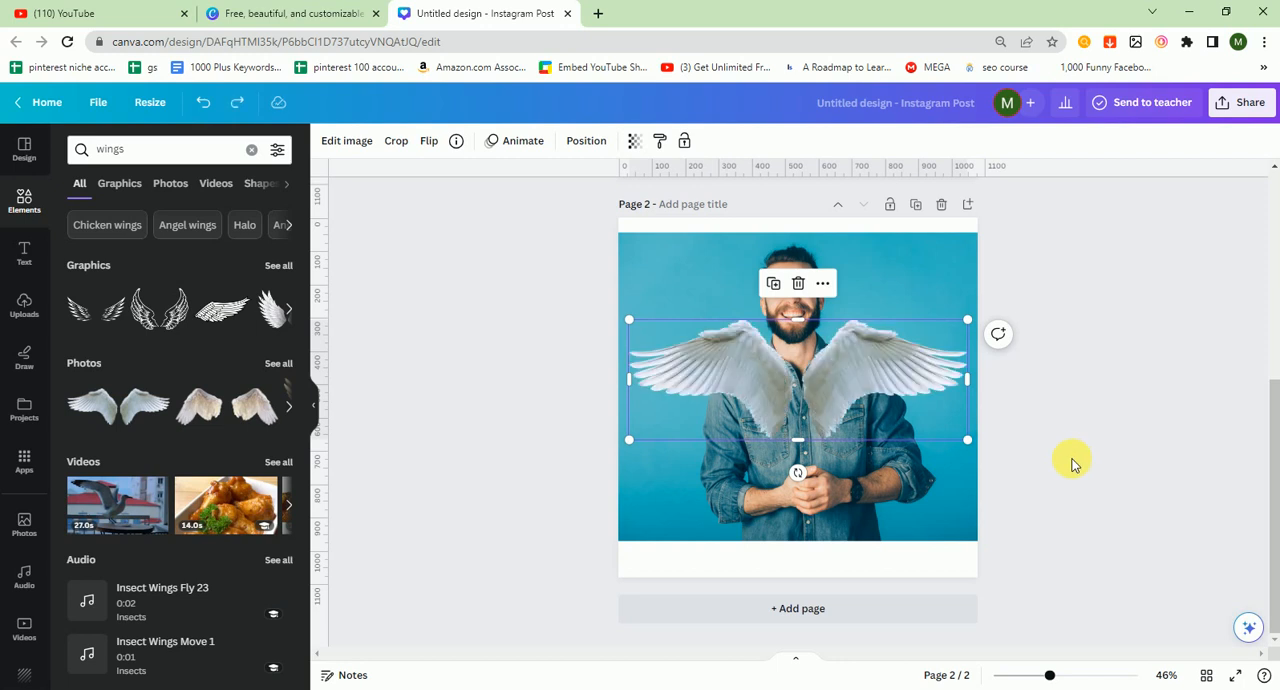
Step: Remove the background from the man's photo with Background Remover and enlarge the wings to span the page width
{"action": "left_click", "coordinate": [915, 275]}
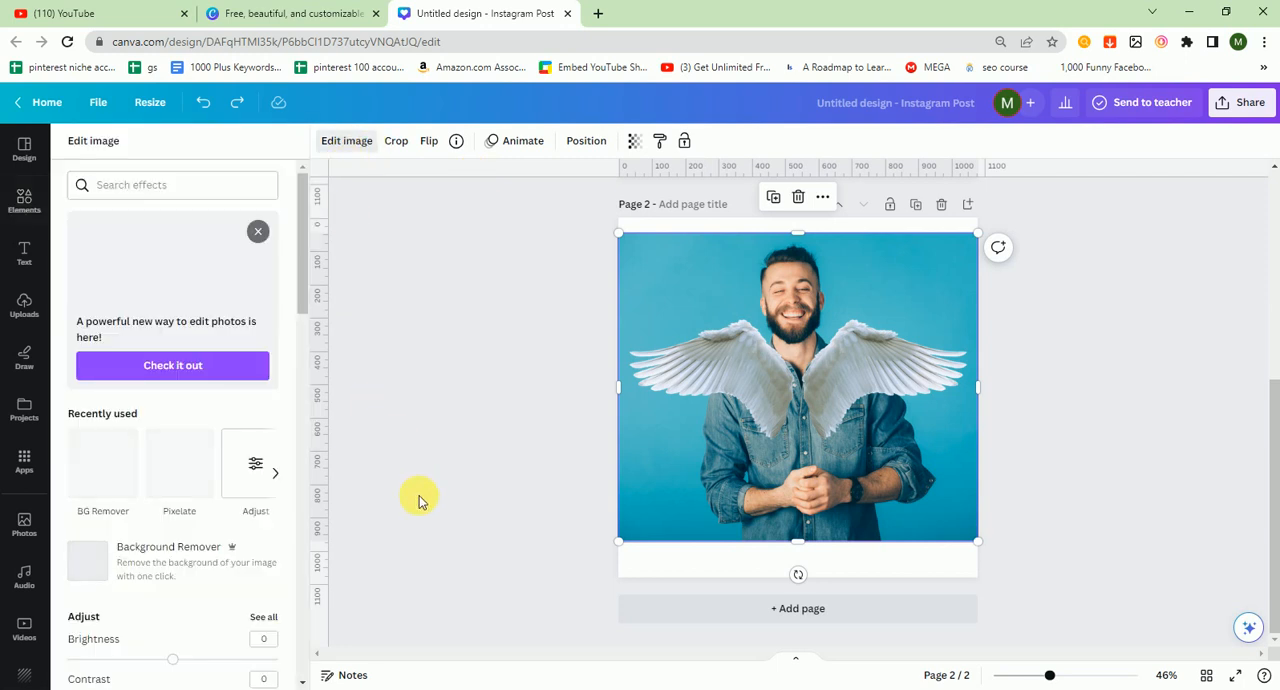
{"action": "left_click", "coordinate": [141, 565]}
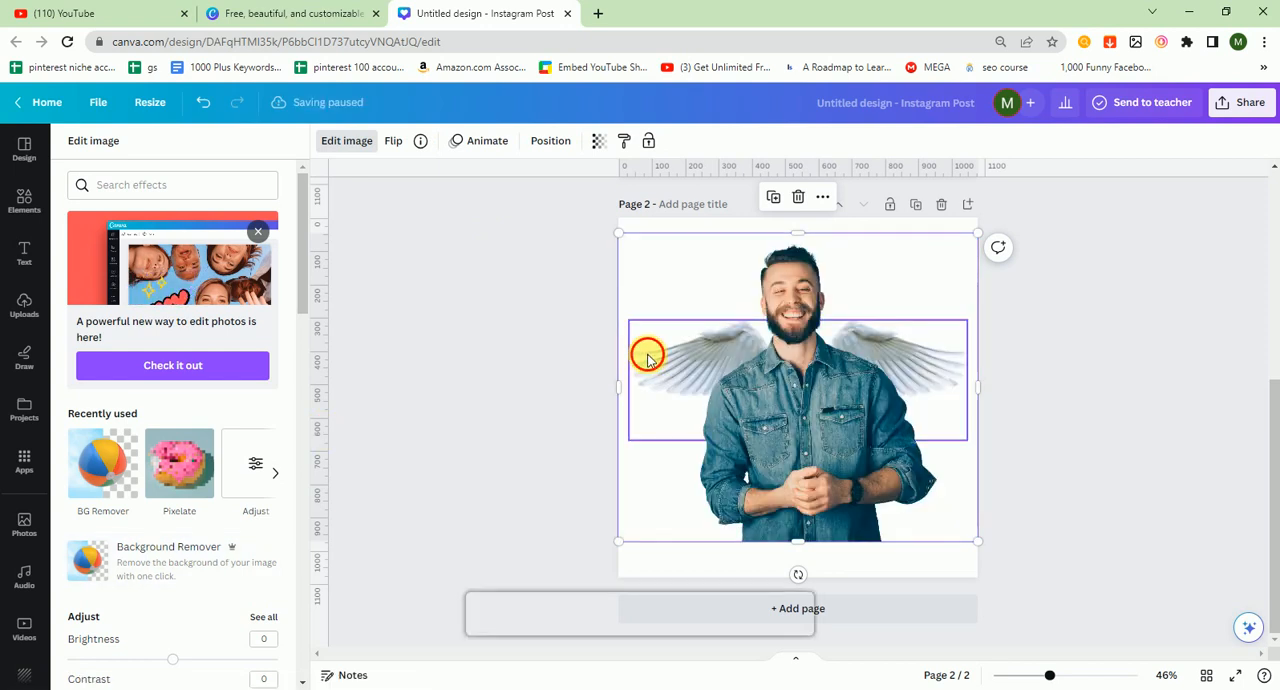
{"action": "left_click", "coordinate": [647, 357]}
{"action": "left_click_drag", "start_coordinate": [630, 322], "coordinate": [590, 305]}
{"action": "mouse_move", "coordinate": [713, 373]}
{"action": "left_mouse_down"}
{"action": "mouse_move", "coordinate": [703, 370]}
{"action": "mouse_move", "coordinate": [716, 376]}
{"action": "left_mouse_up"}
{"action": "left_click", "coordinate": [1223, 361]}
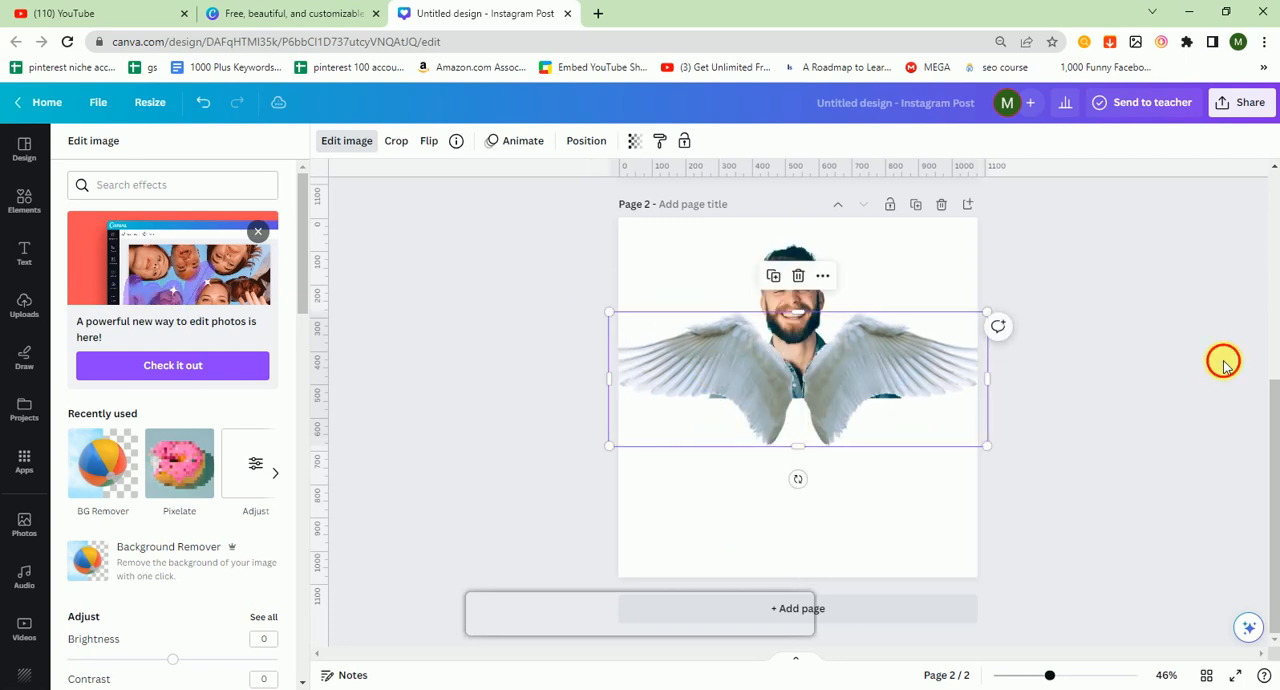
Step: Send the wings one layer backward behind the man and deselect them
{"action": "right_click", "coordinate": [893, 375]}
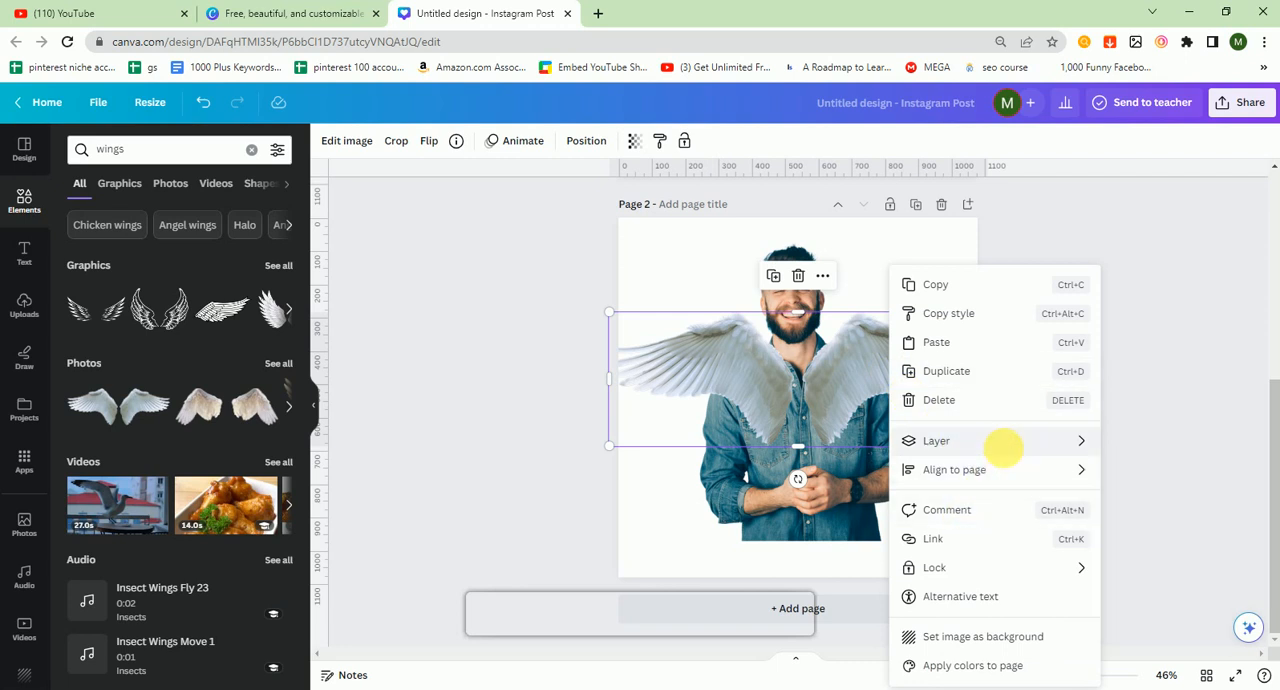
{"action": "mouse_move", "coordinate": [930, 453]}
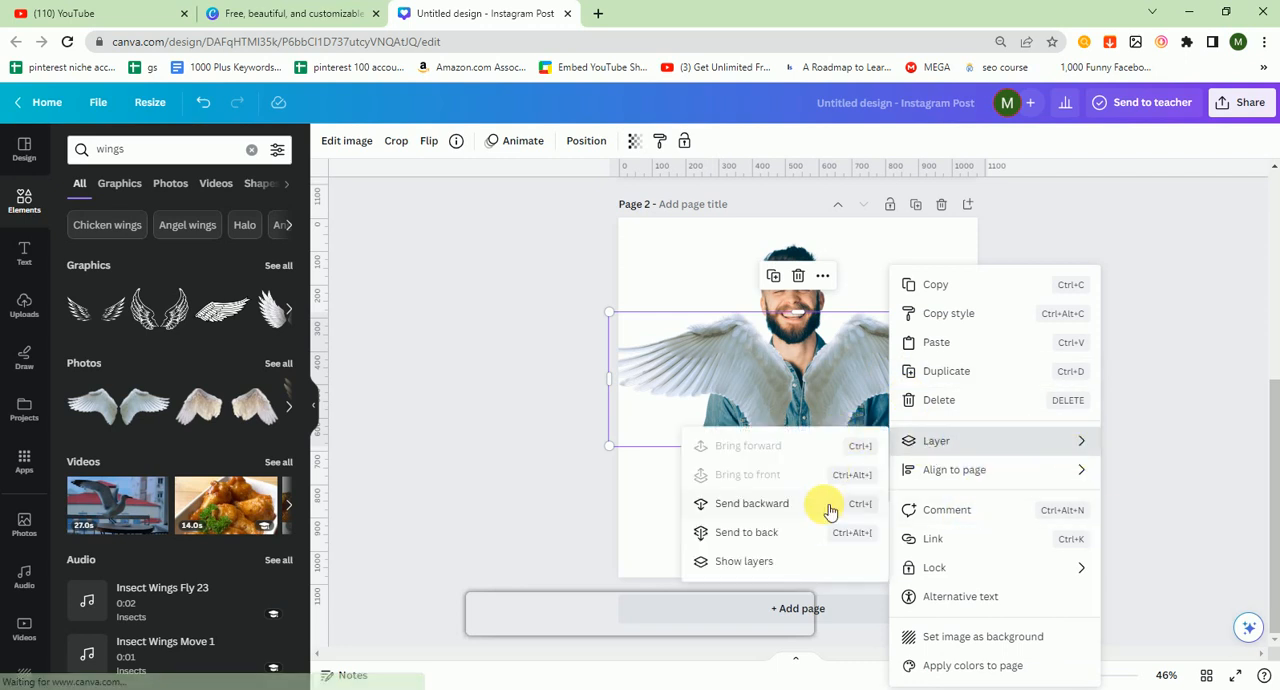
{"action": "left_click", "coordinate": [794, 505]}
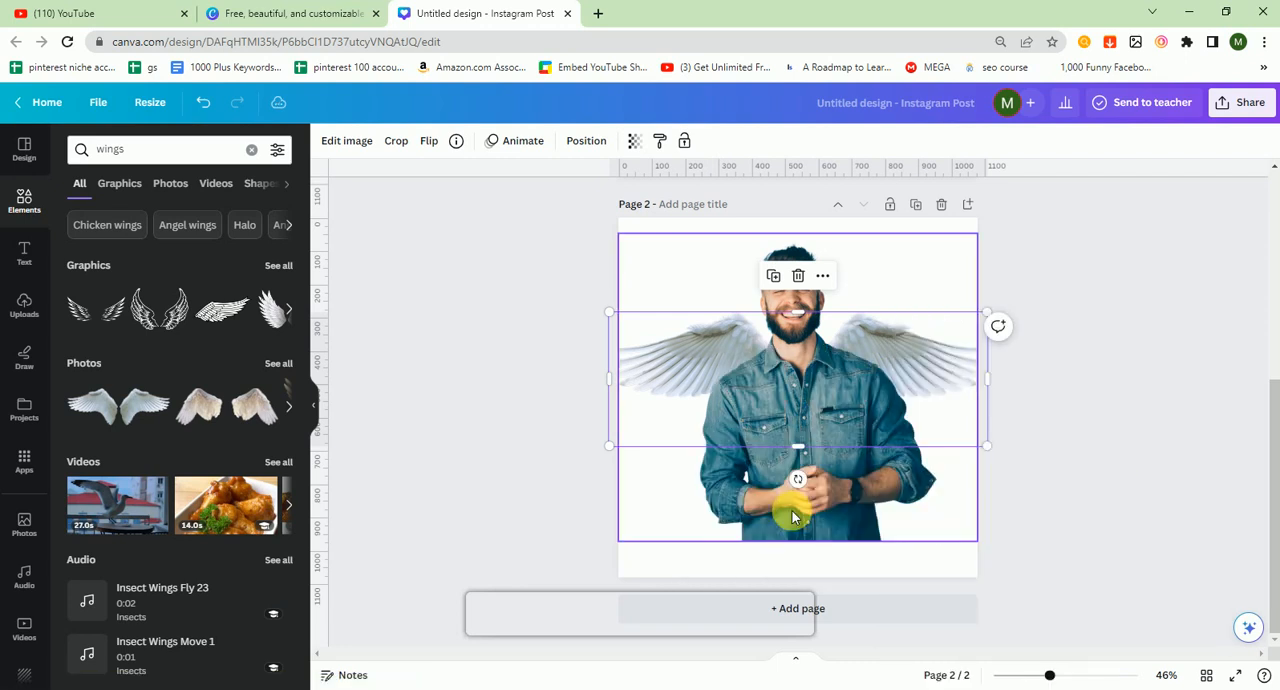
{"action": "left_click", "coordinate": [1130, 517]}
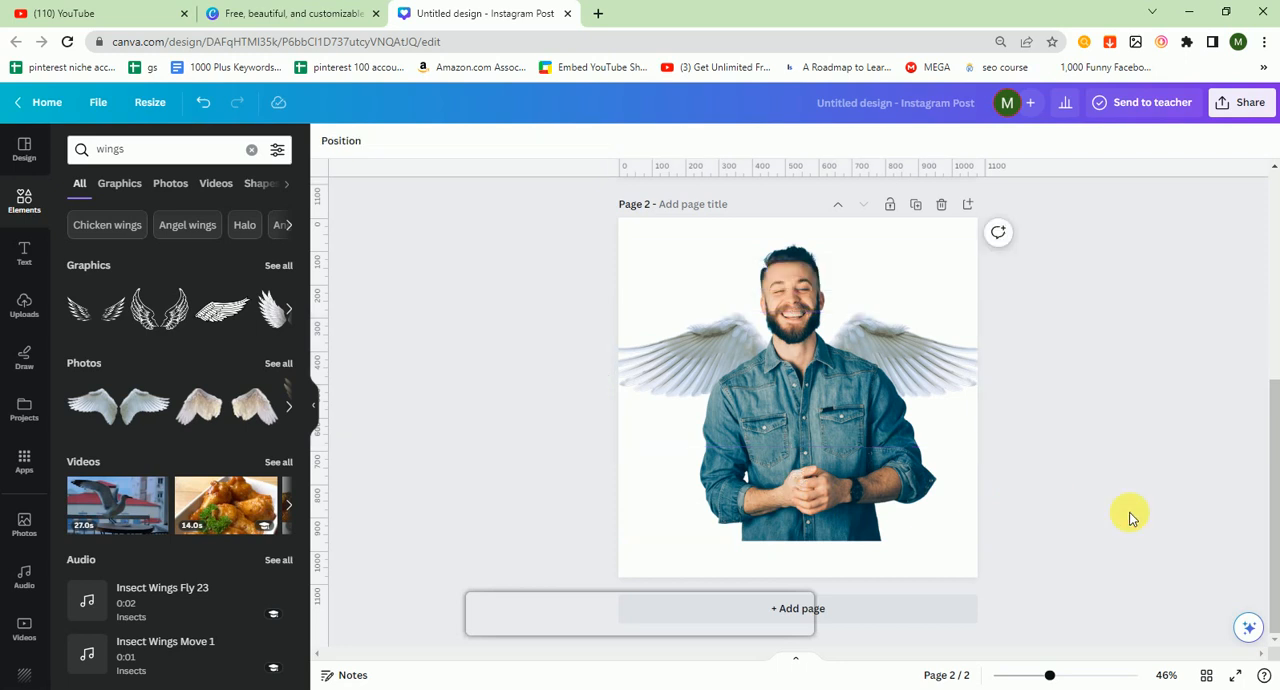